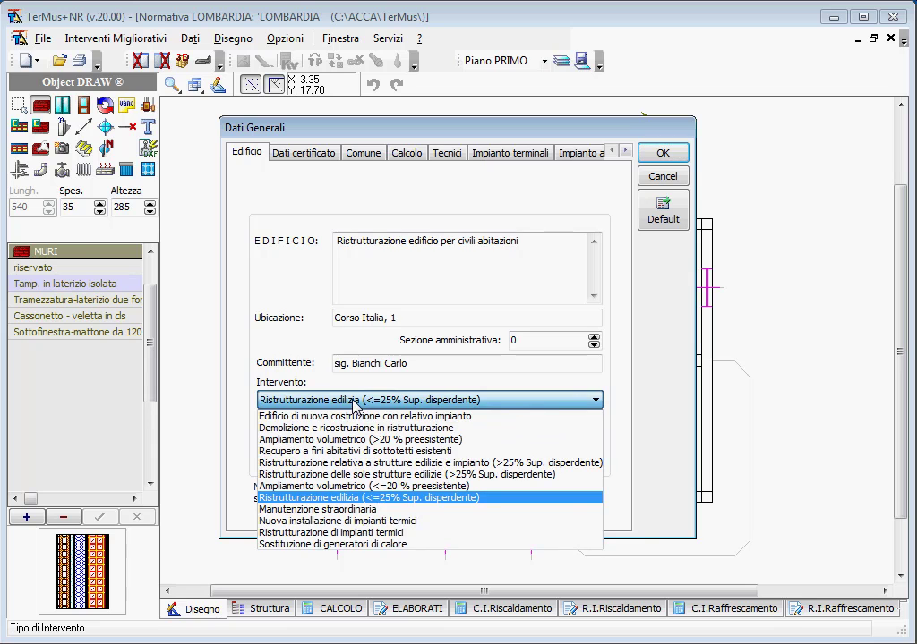
Step: Review the general data for the intervention type, the municipality and its selection list, and the certificate details, and accept the dialog
left_click(354, 405)
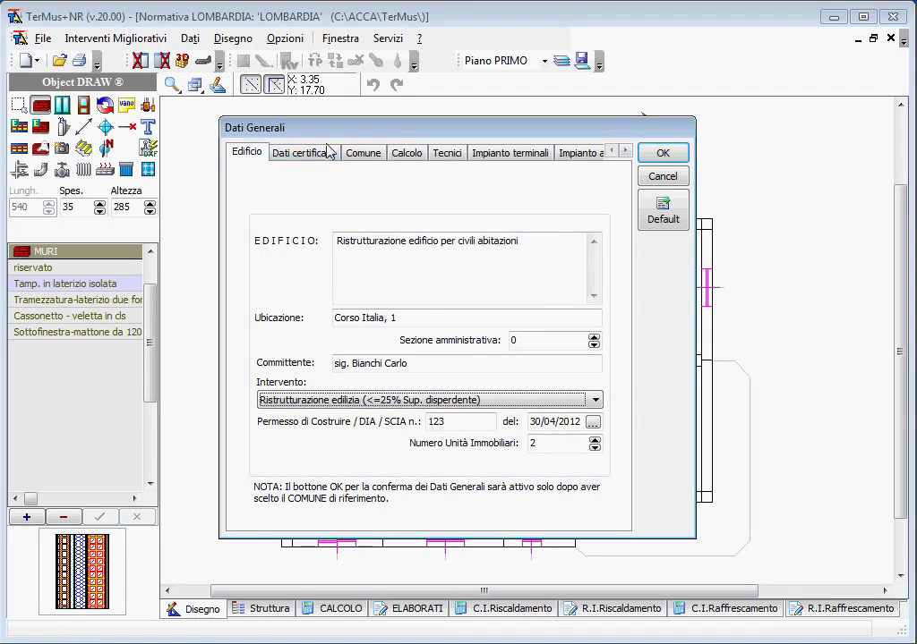
left_click(365, 157)
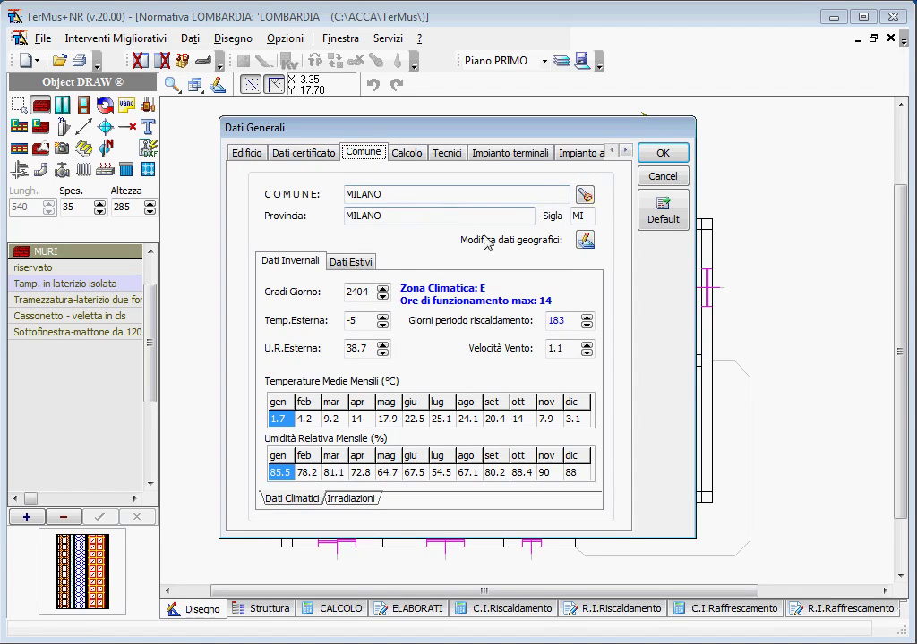
left_click(584, 195)
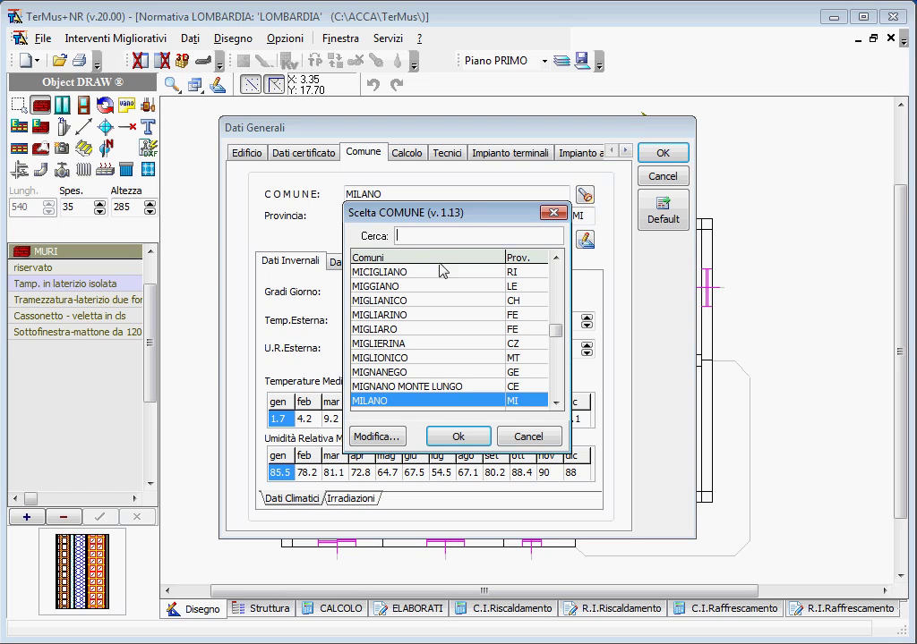
left_click(527, 436)
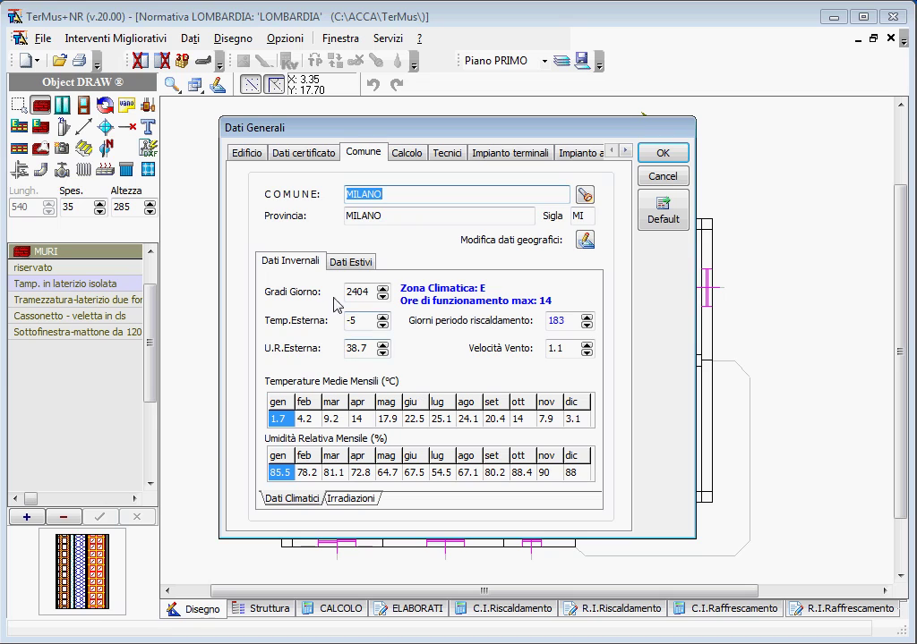
left_click(283, 158)
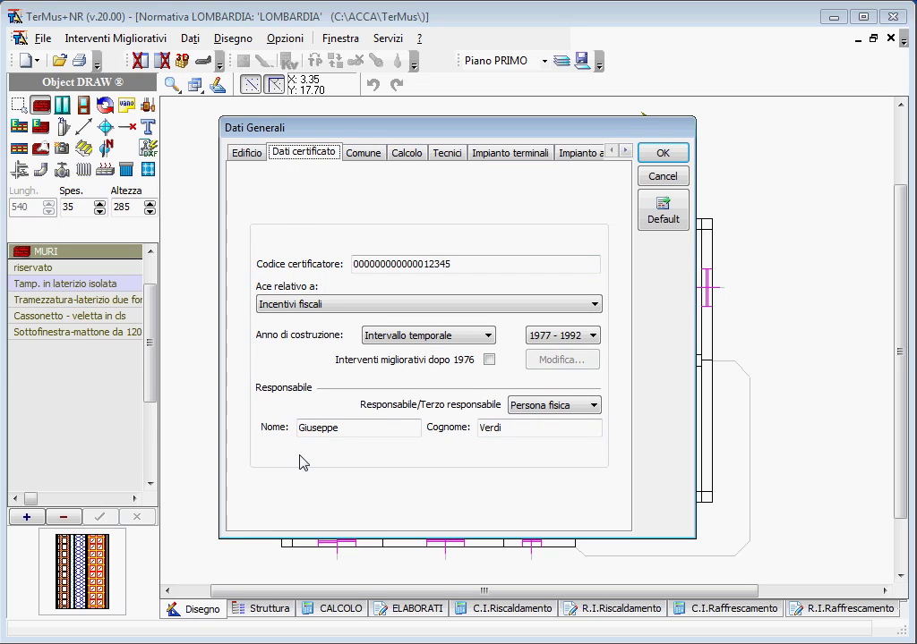
left_click(660, 153)
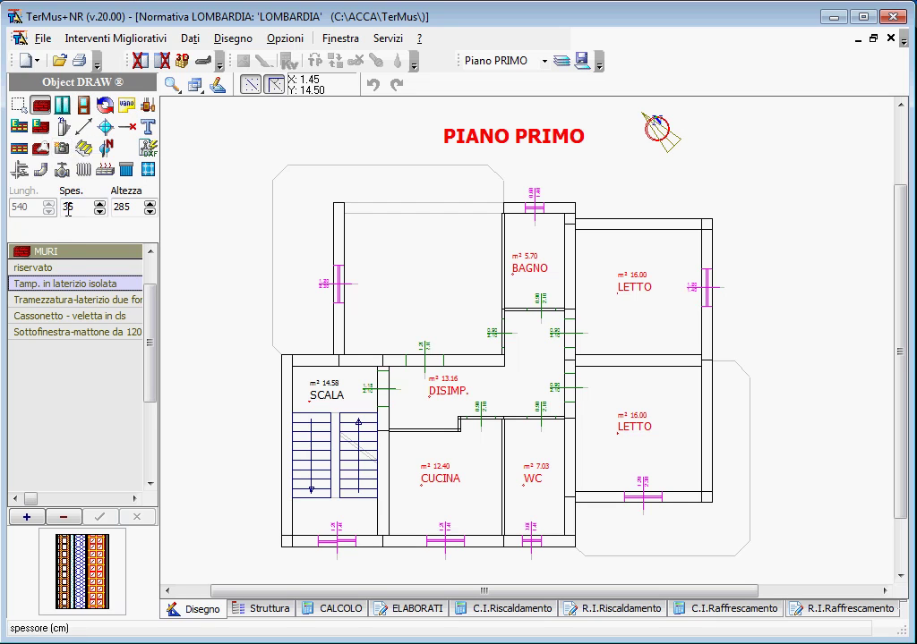
Step: Browse the heating plants in the program archive, close the archive and maximize the project window
right_click(71, 379)
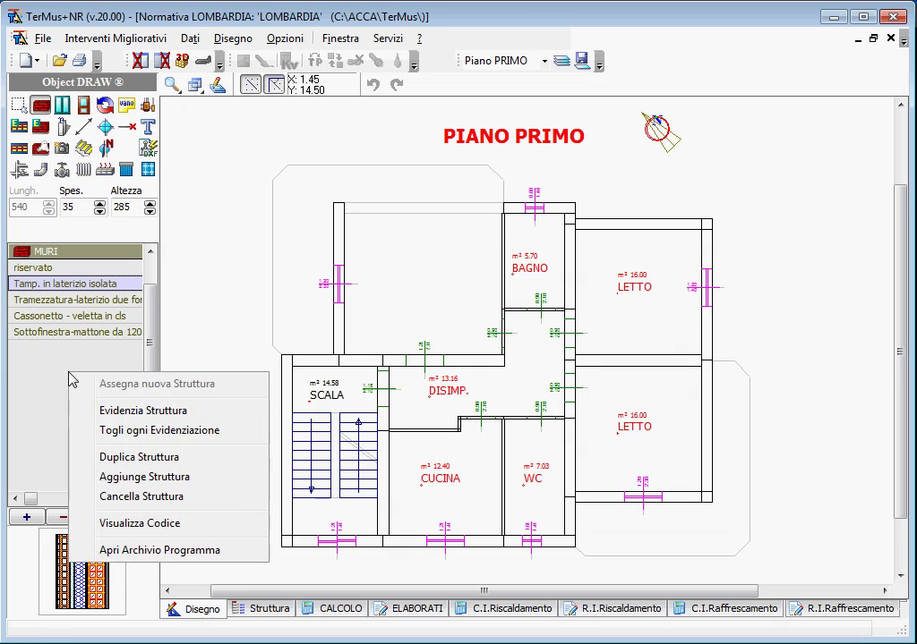
left_click(167, 552)
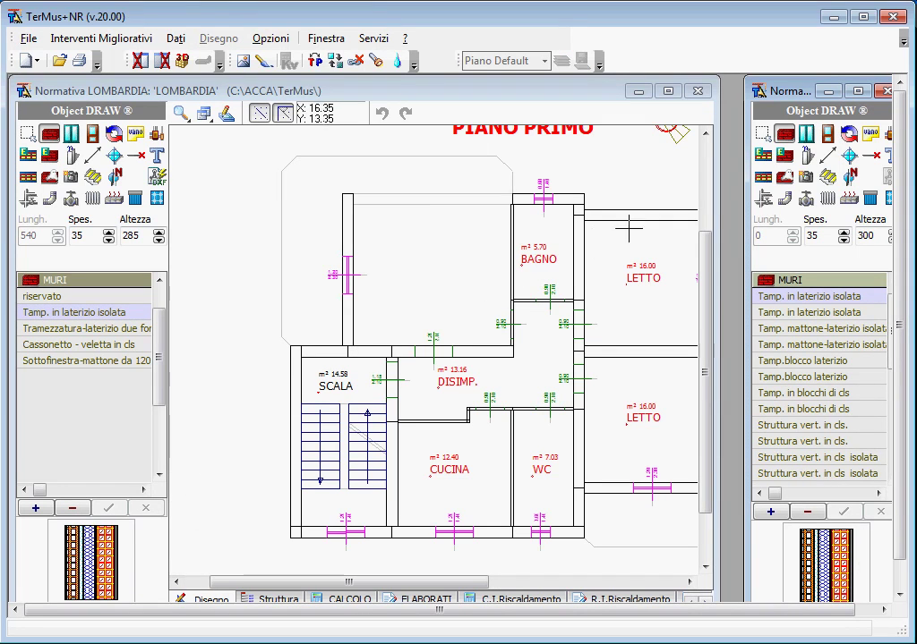
left_click(888, 137)
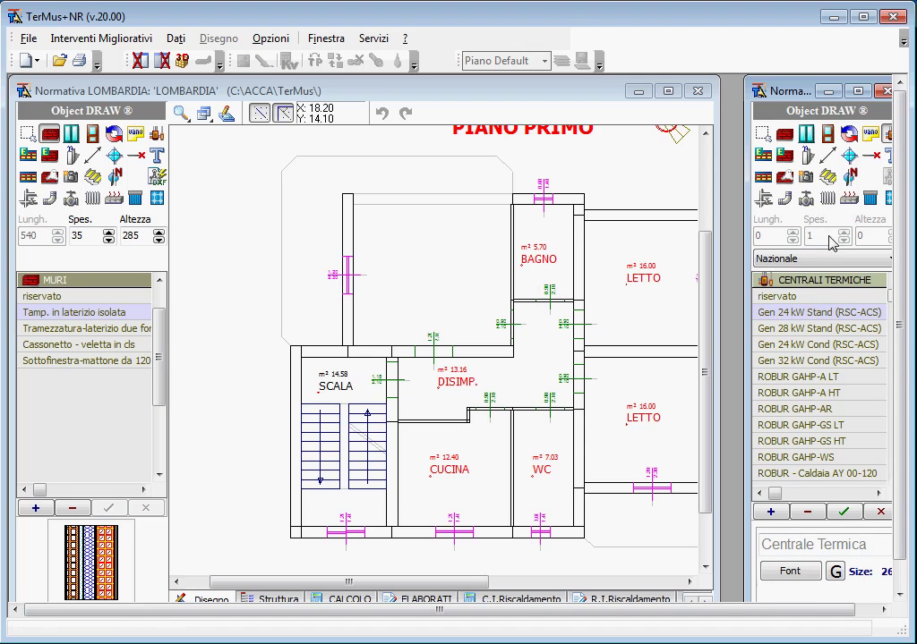
left_click(808, 409)
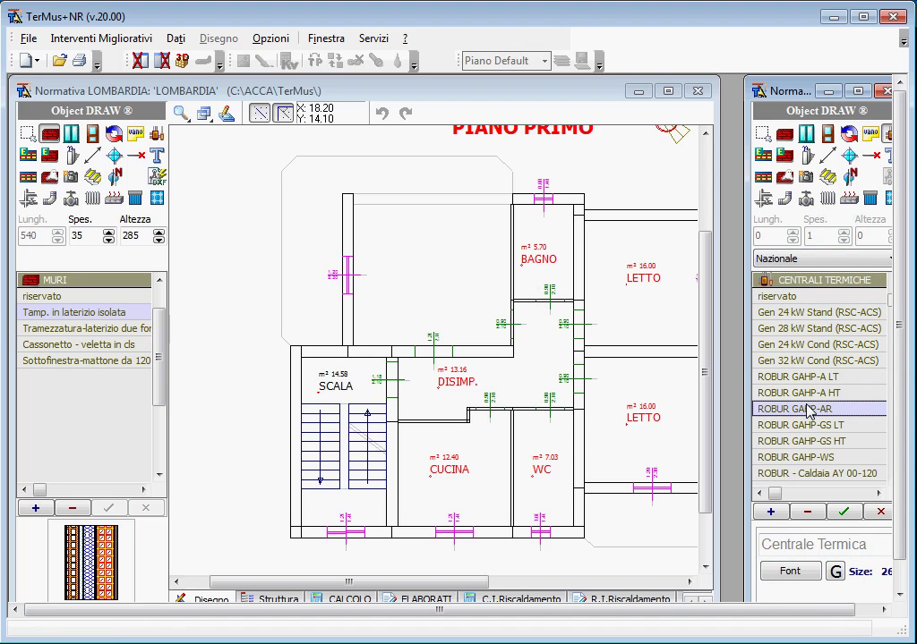
key("Page_Down")
key("Page_Down")
key("Page_Down")
key("Page_Down")
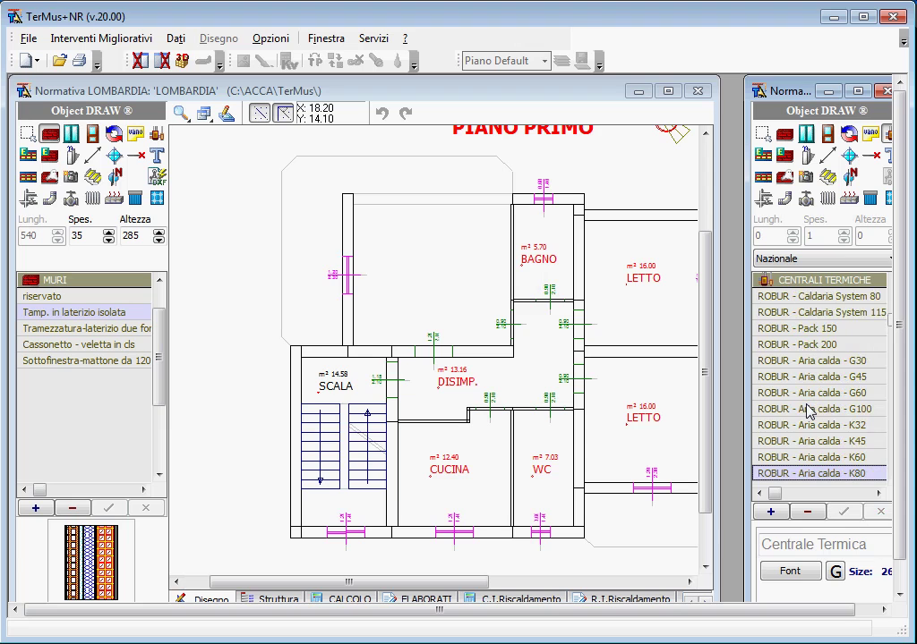
key("Page_Down")
key("Page_Down")
key("Page_Down")
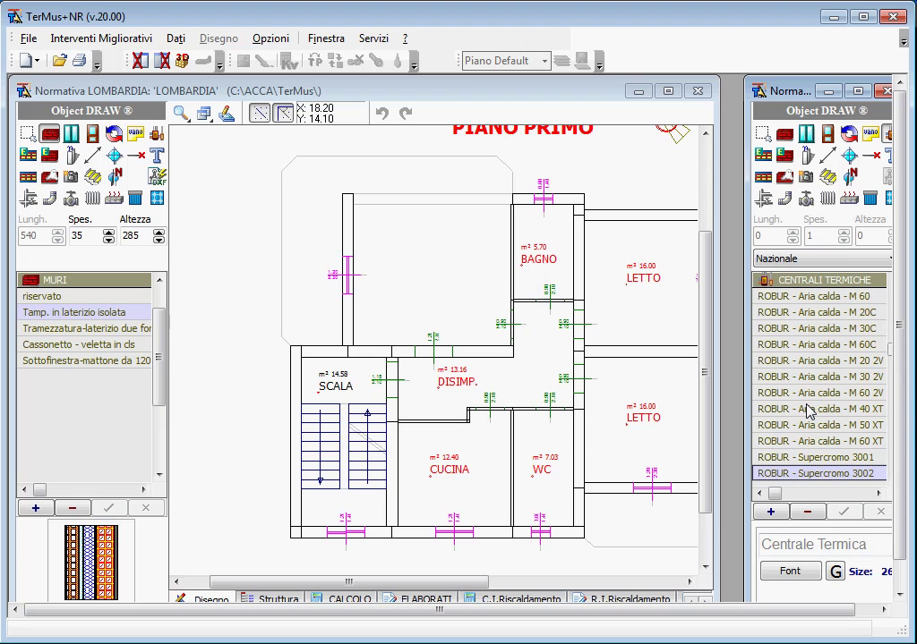
key("Page_Down")
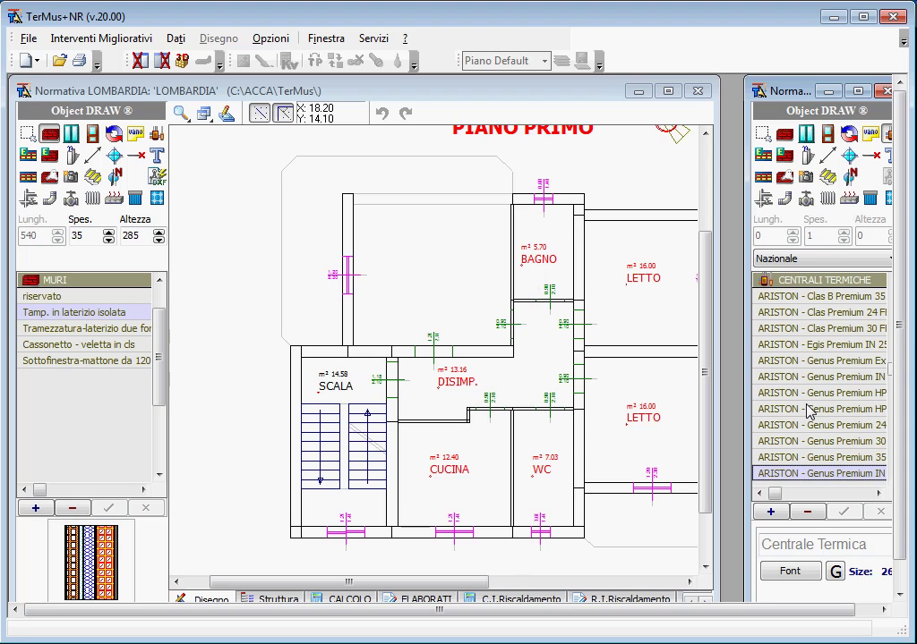
key("ctrl+F4")
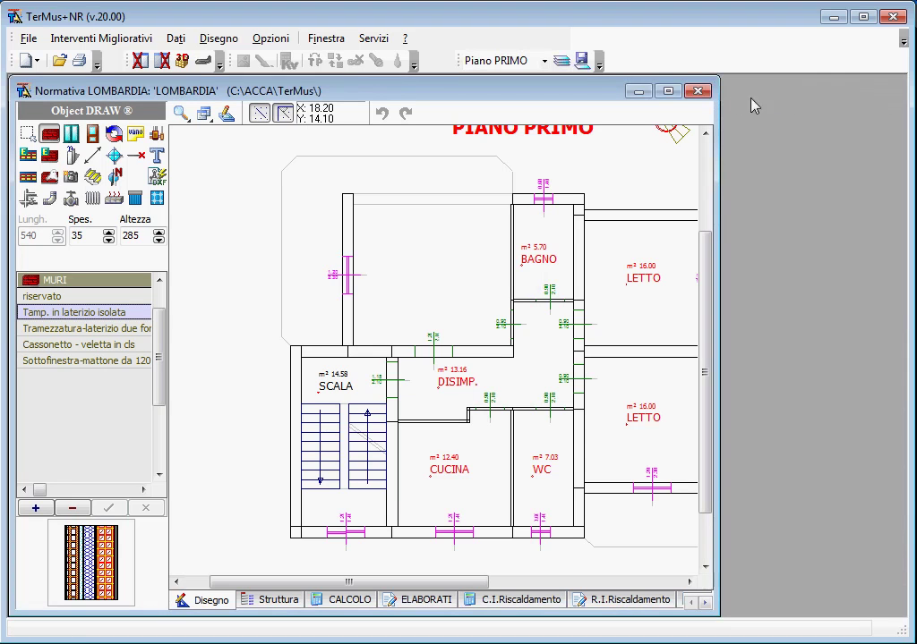
left_click(668, 91)
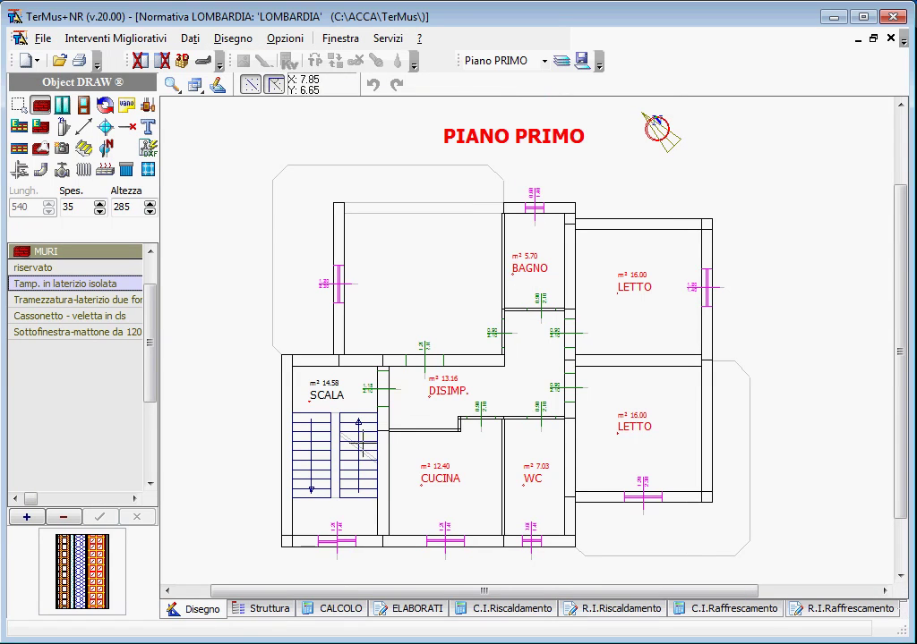
Step: Open the layer structure of the Tamp. in laterizio isolata wall, try a 60 mm vertical air layer and discard the change
left_click(279, 608)
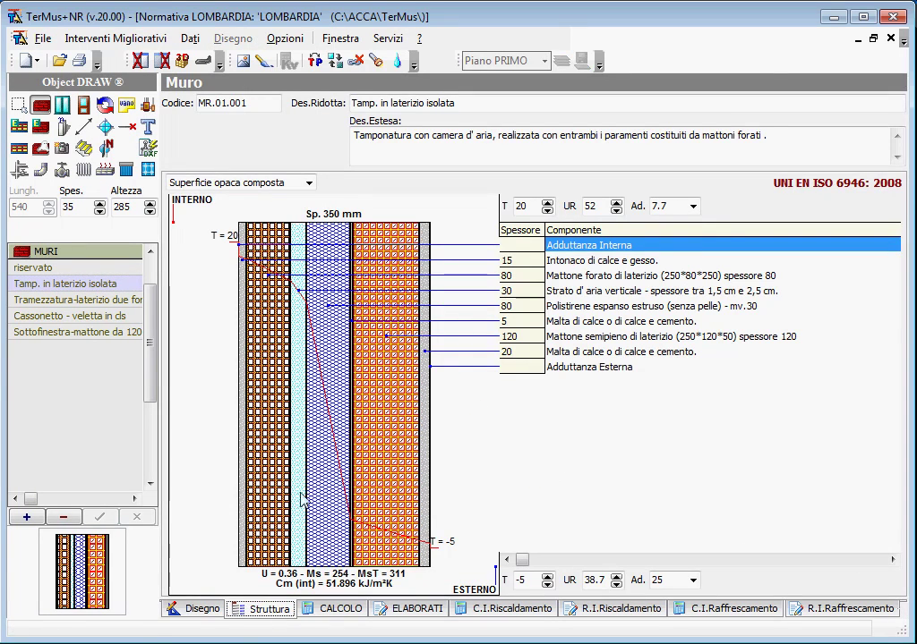
left_click(536, 292)
left_click(535, 289)
left_click(536, 288)
left_click(535, 288)
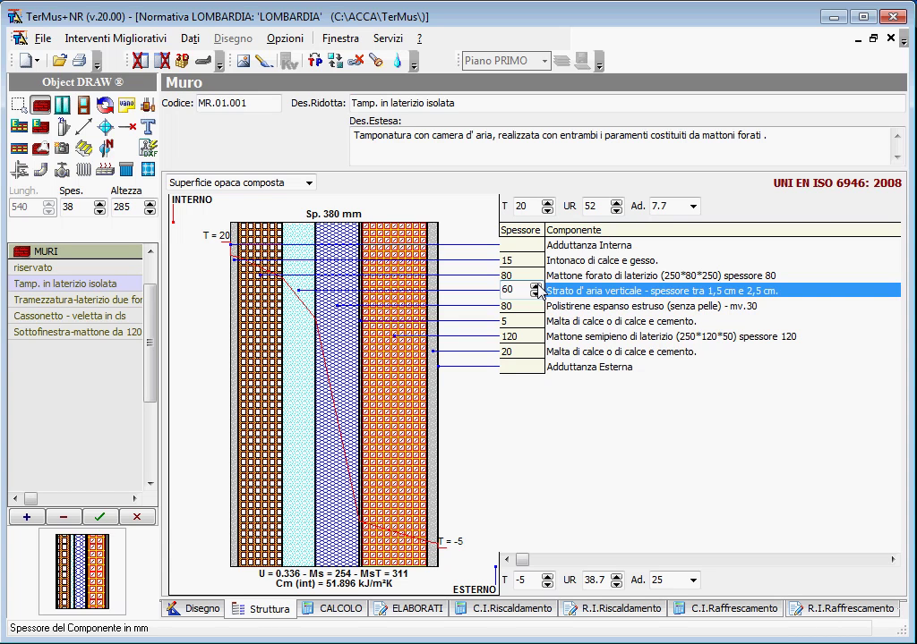
key("Delete")
left_click(136, 518)
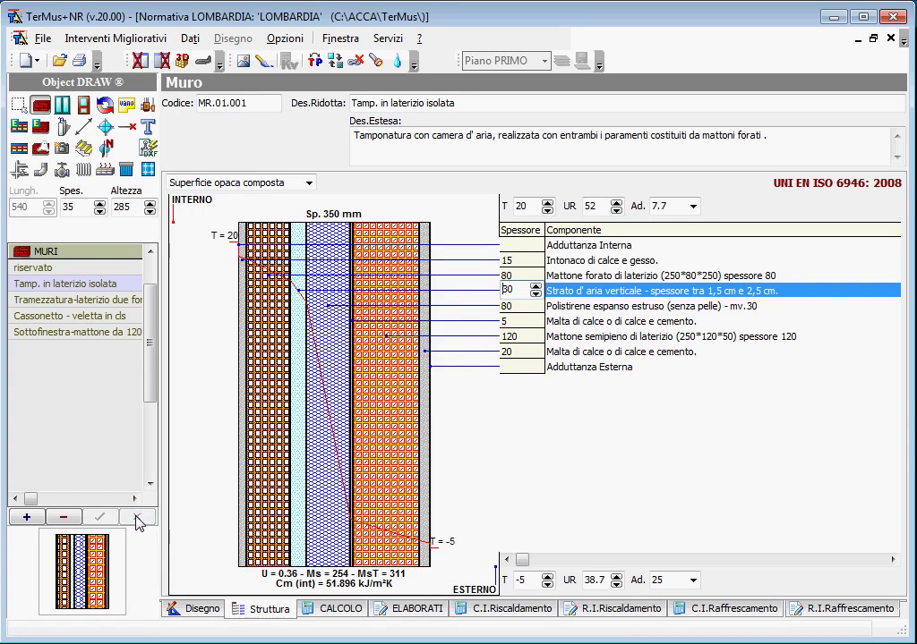
Step: Look up the wall's internal plaster layer in the opaque elements archive, close the archive and maximize the project window
double_click(243, 436)
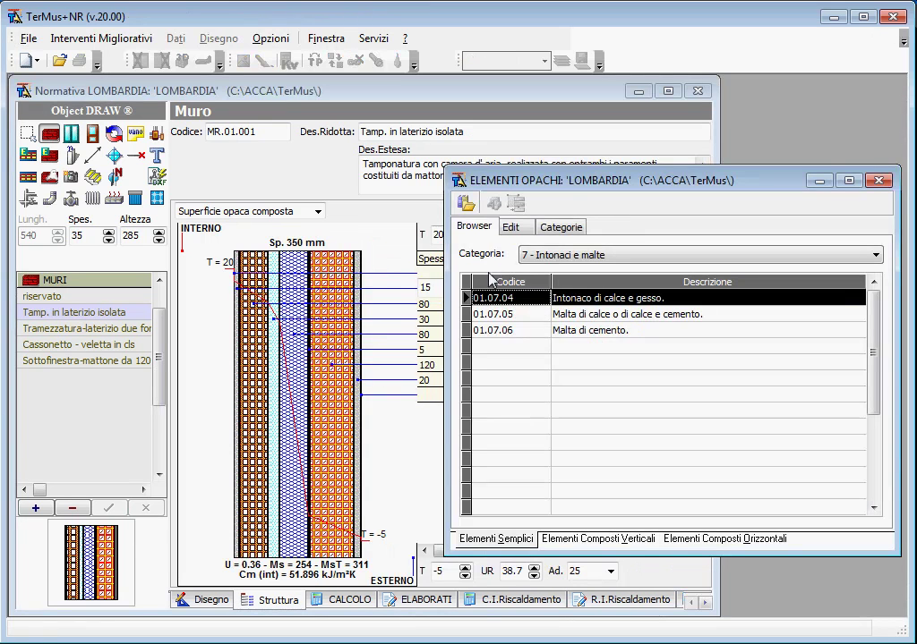
left_click(877, 181)
left_click(667, 92)
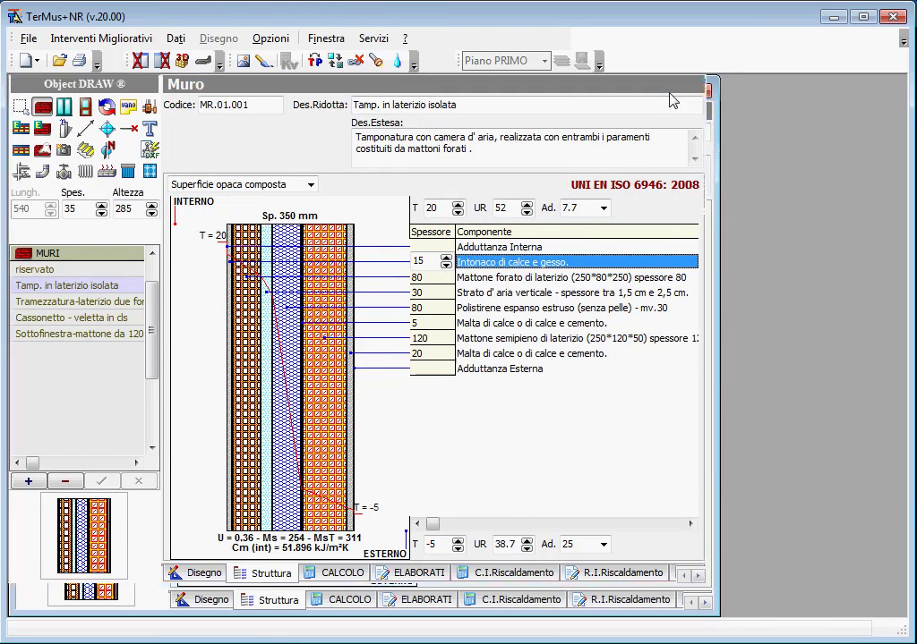
Step: Try defining the wall as Struttura parametrizzata, check the U-value sources and other structure types, and discard the change
left_click(309, 183)
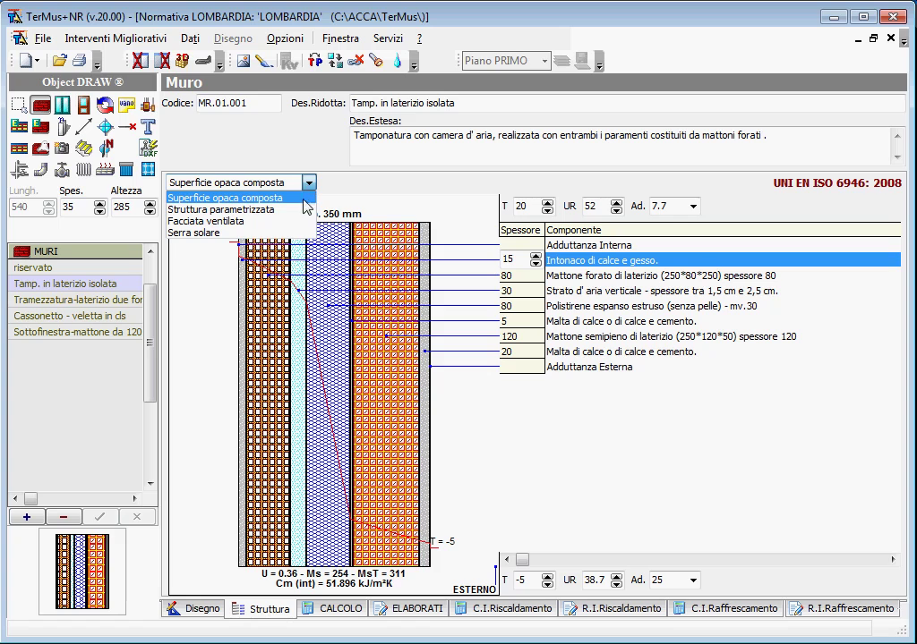
left_click(304, 215)
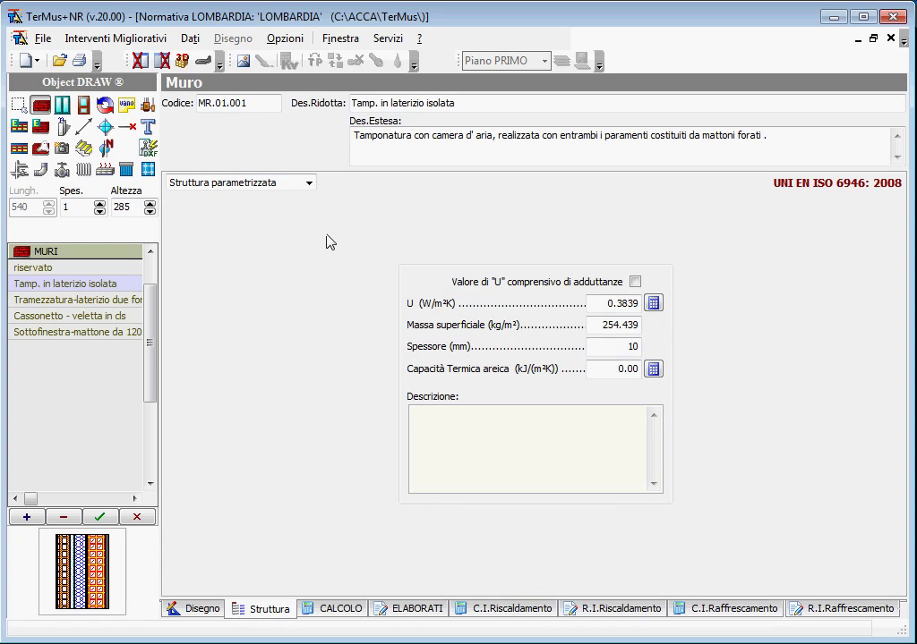
left_click(654, 307)
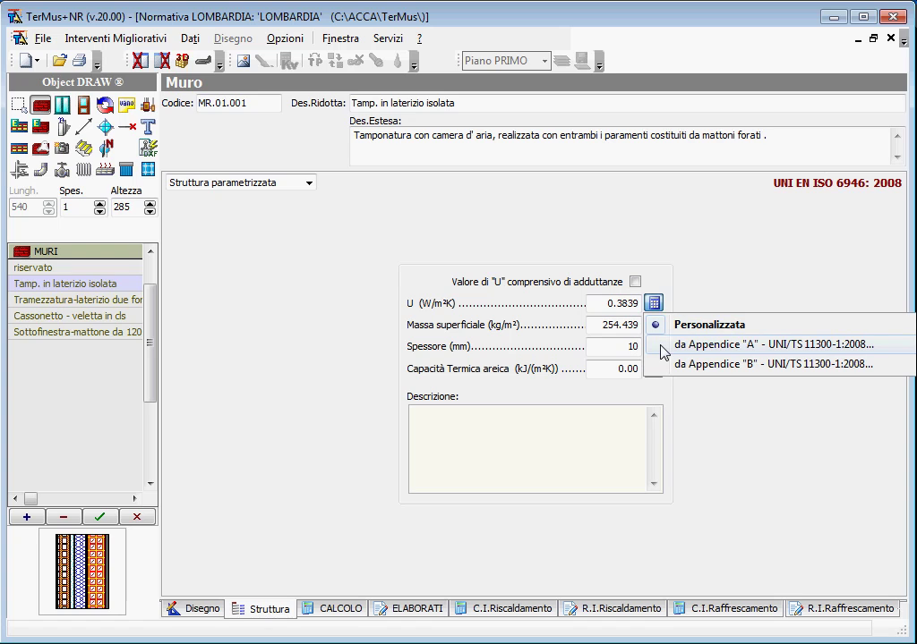
left_click(663, 345)
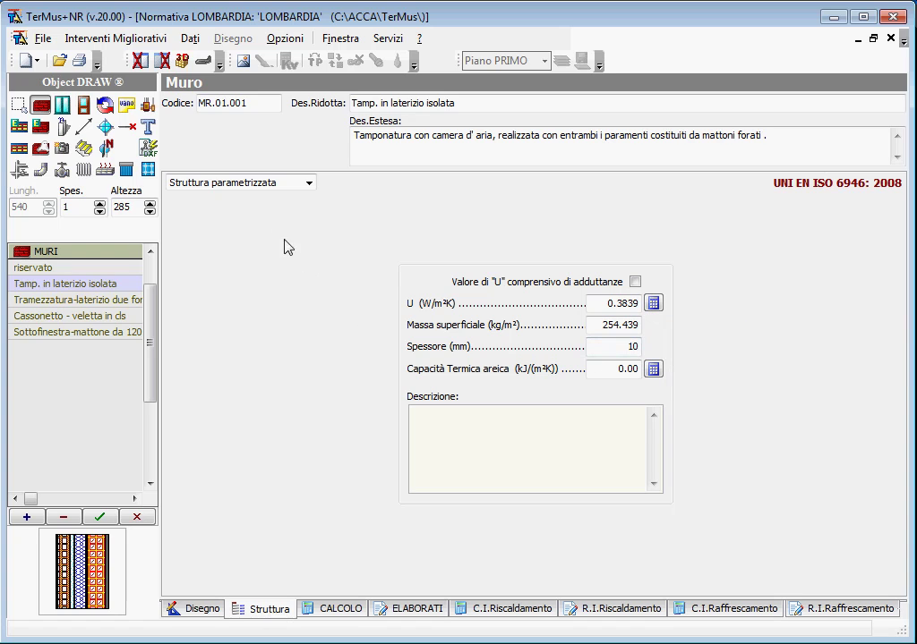
left_click(268, 185)
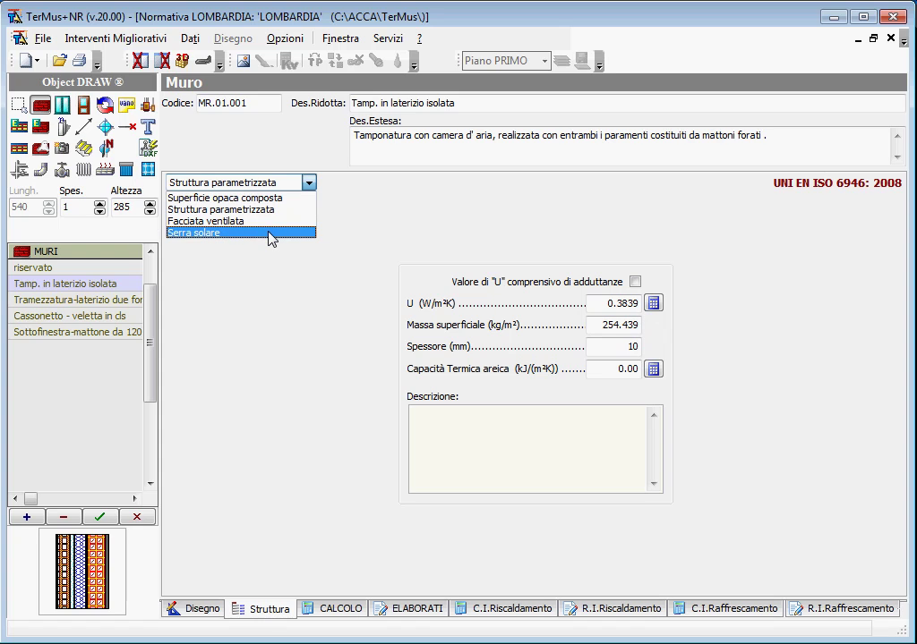
key("Escape")
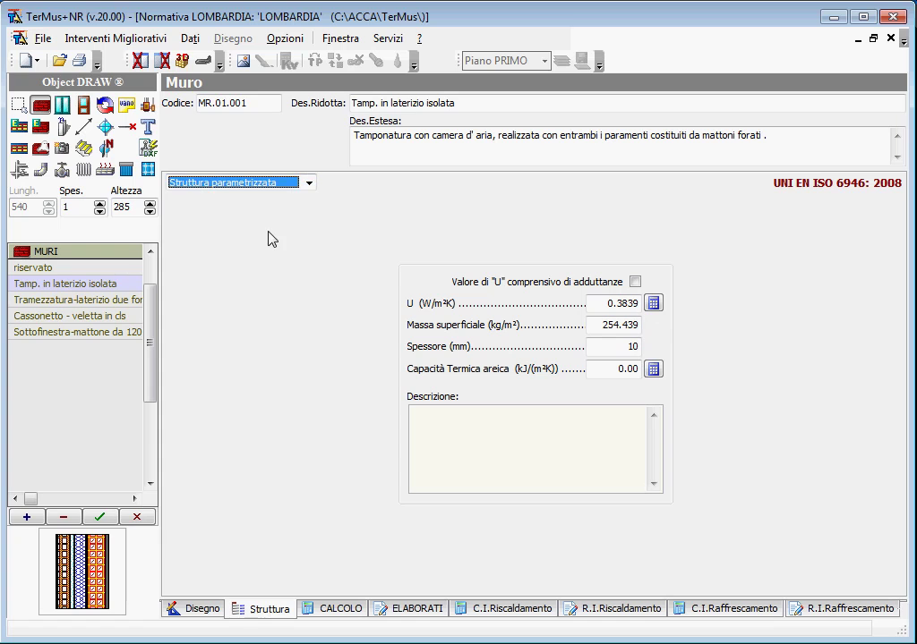
left_click(137, 516)
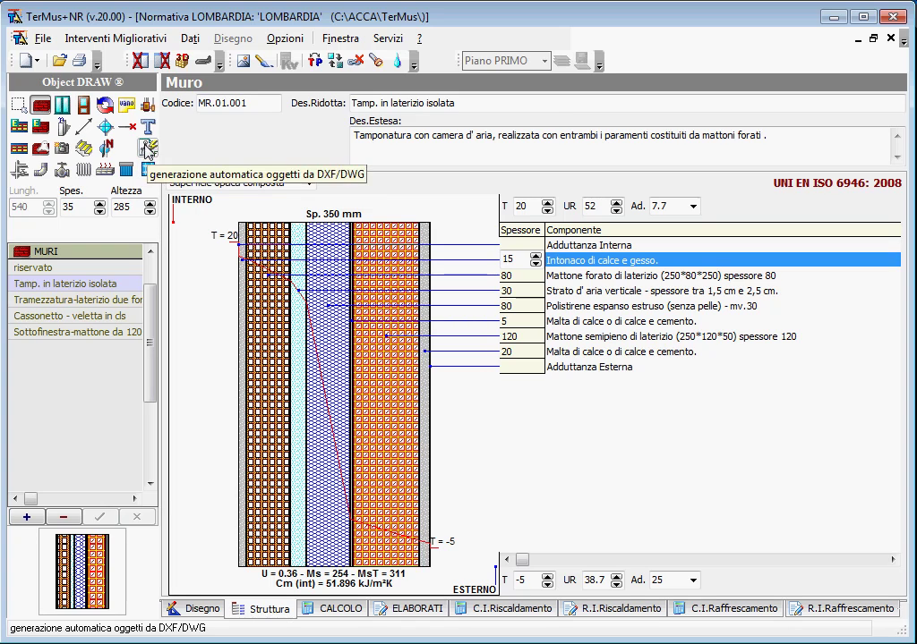
Step: Examine the water vapour, lighting and efficiency data of the Unità P1 zone
left_click(127, 106)
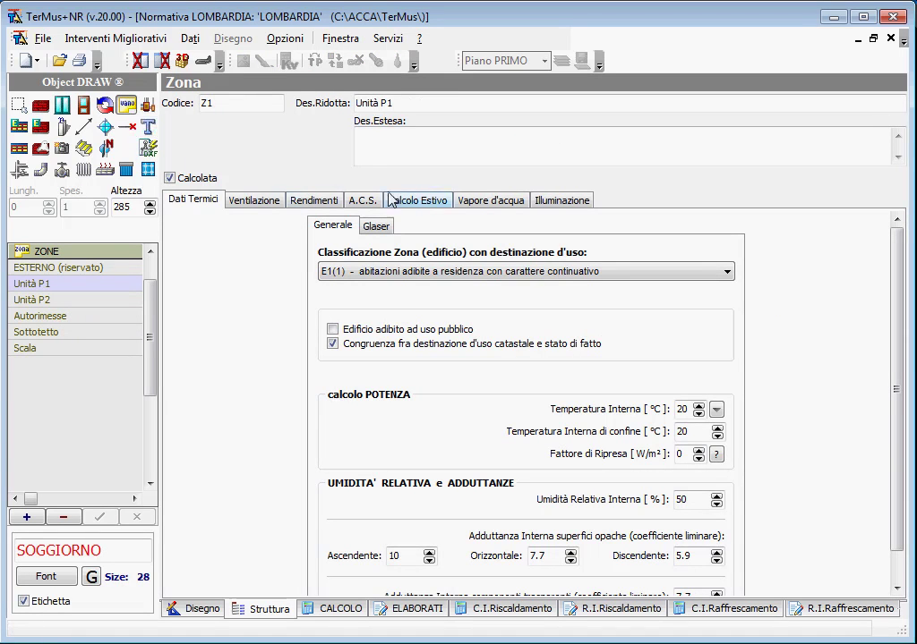
left_click(490, 200)
left_click(562, 200)
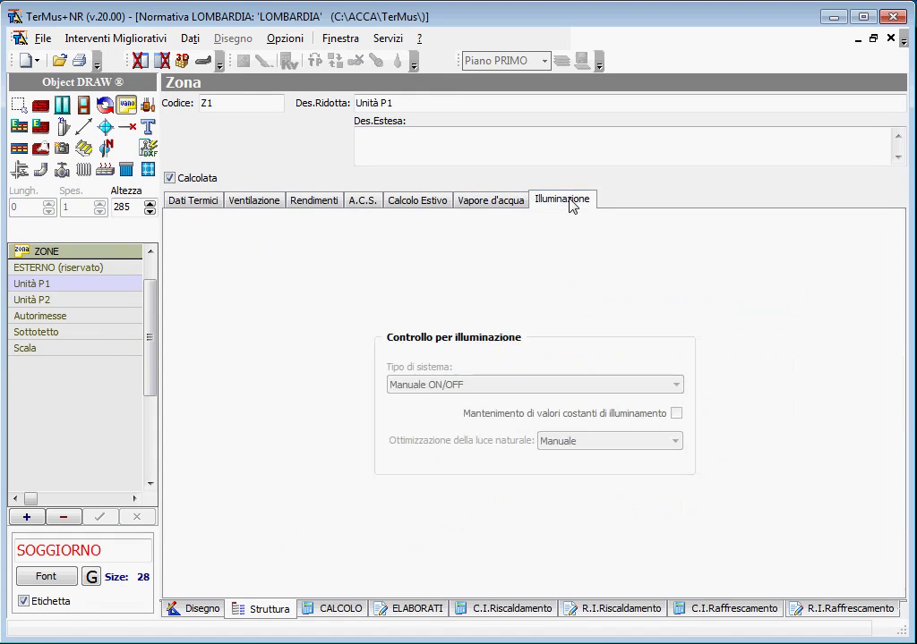
left_click(301, 204)
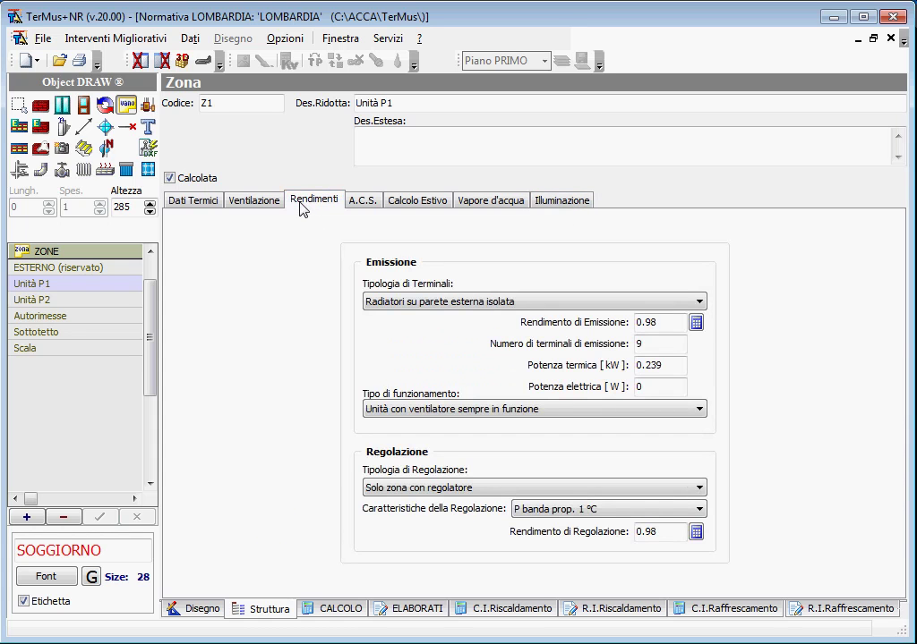
Step: Check the generator types available for the Caldaia standard heating plant, keeping Generatore tradizionale
left_click(147, 105)
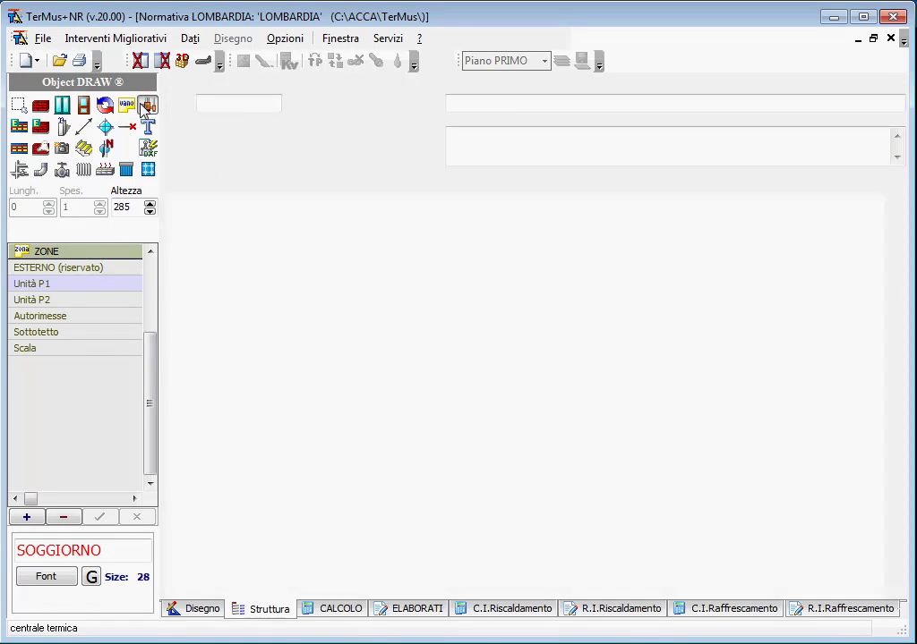
left_click(311, 159)
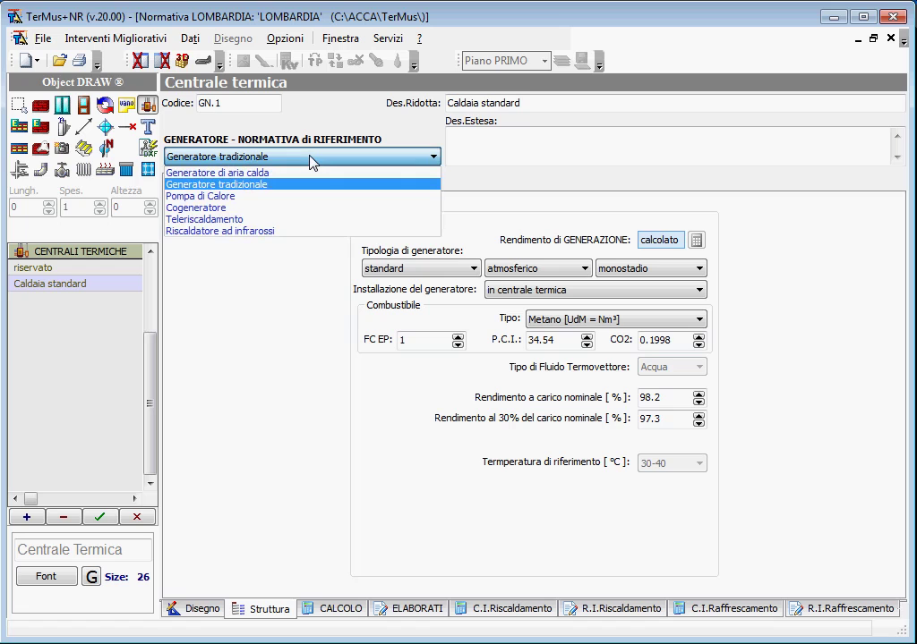
left_click(312, 159)
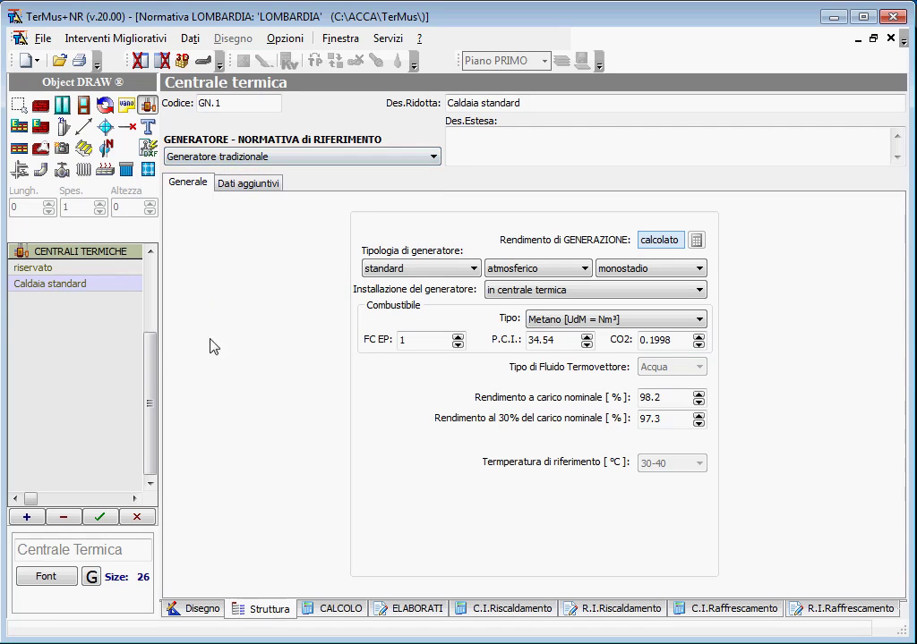
Step: Generate the missing outer wall above the large unlabelled room from its DXF lines, using Tamp. in laterizio isolata with height 285
left_click(199, 611)
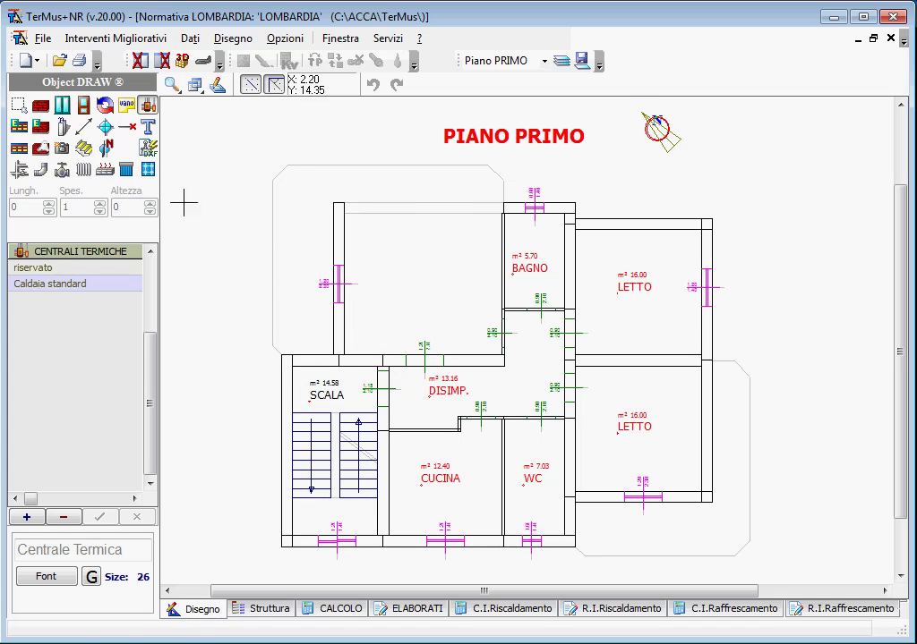
left_click(149, 150)
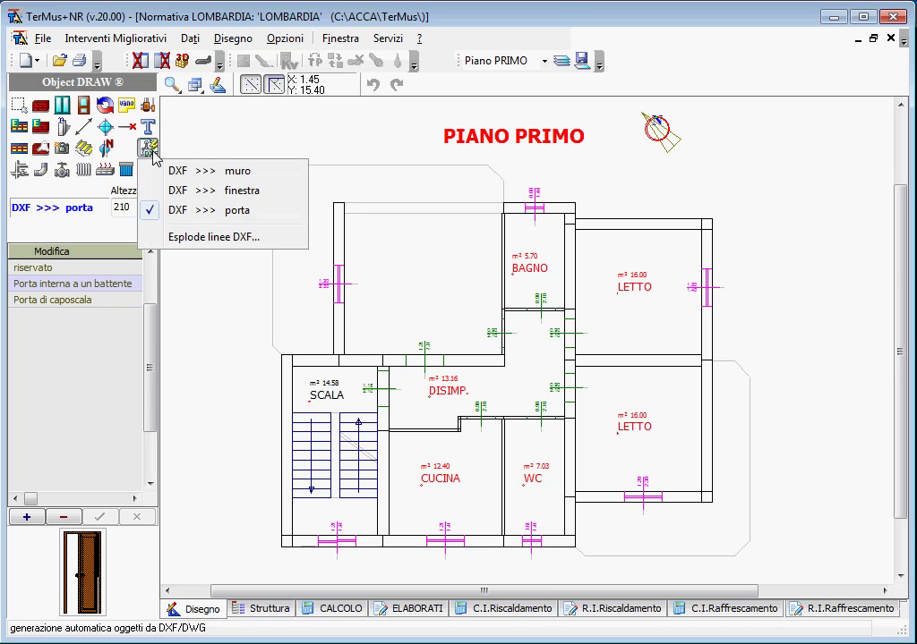
left_click(156, 171)
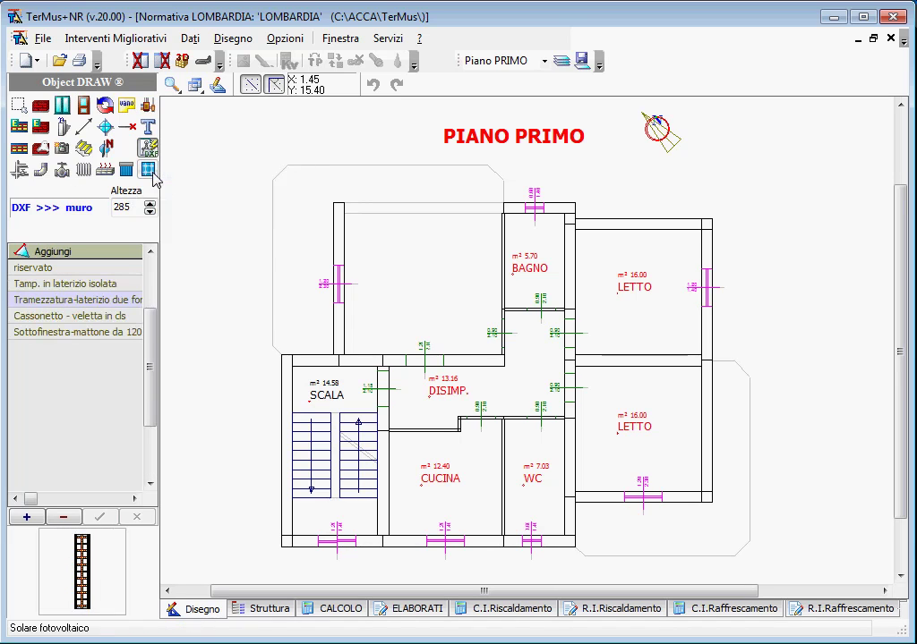
left_click(116, 284)
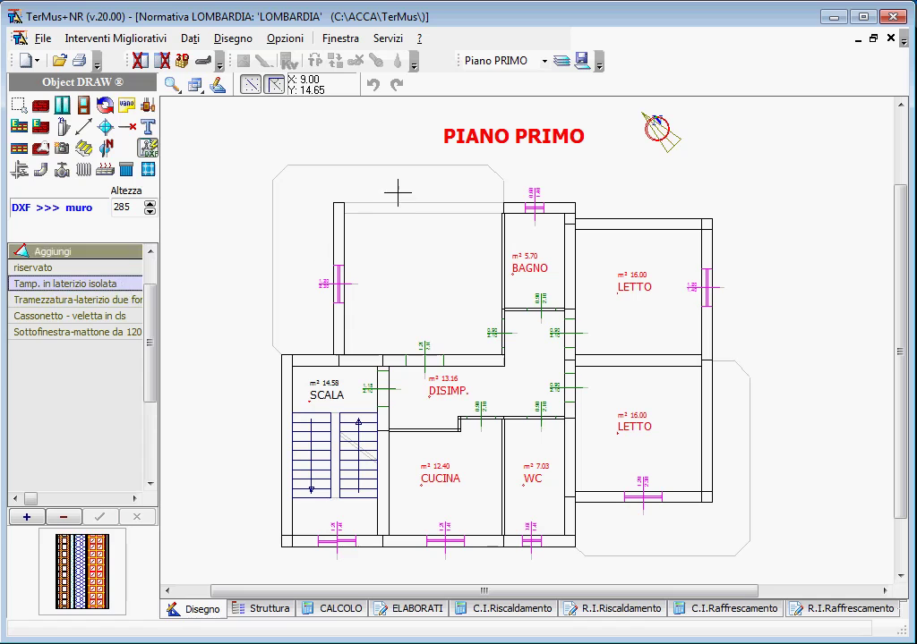
left_click(435, 237)
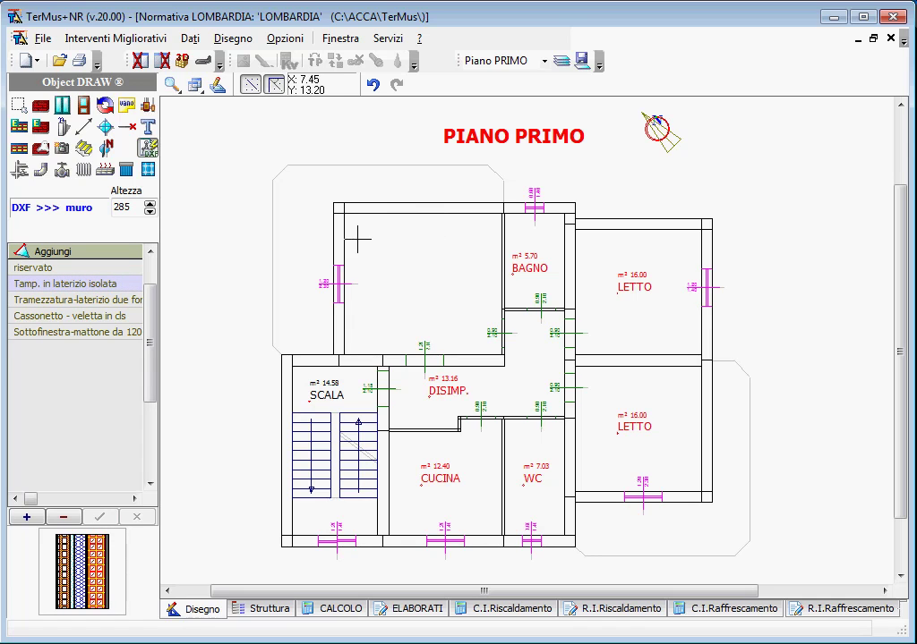
Step: Place the SOGGIORNO room of zone Unità P1 in the large enclosed space, accepting its proposed slab and additional data
left_click(126, 106)
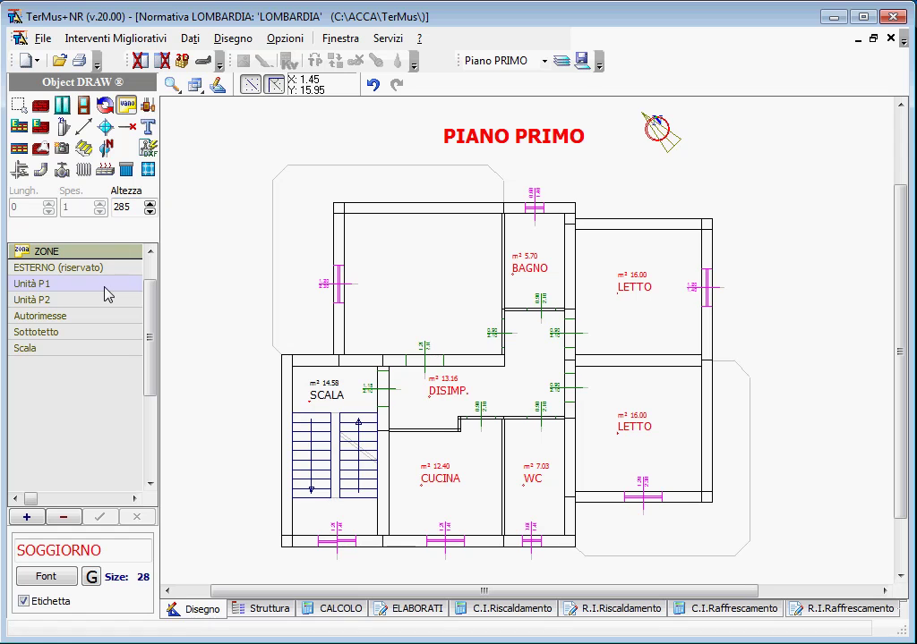
left_click(390, 298)
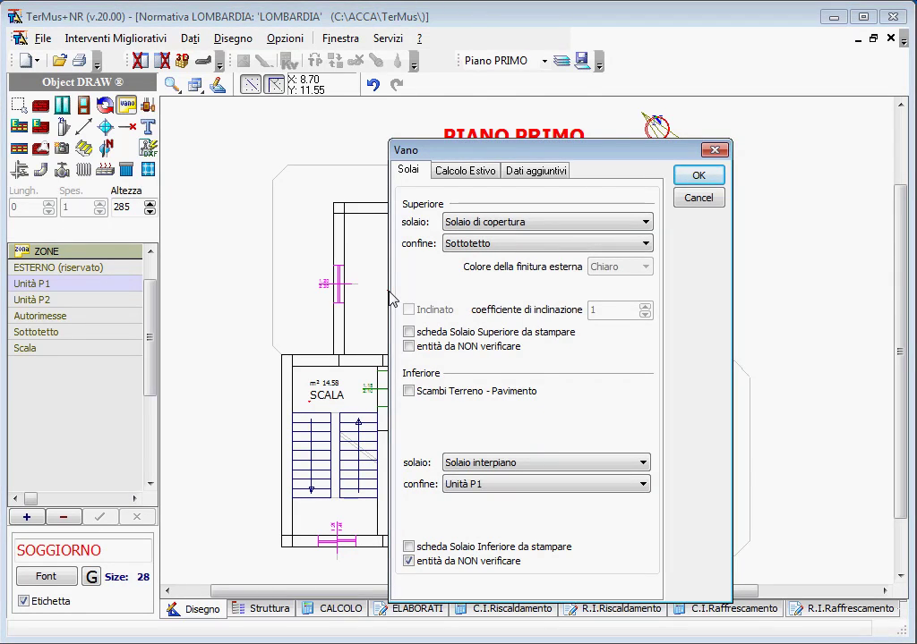
left_click(541, 172)
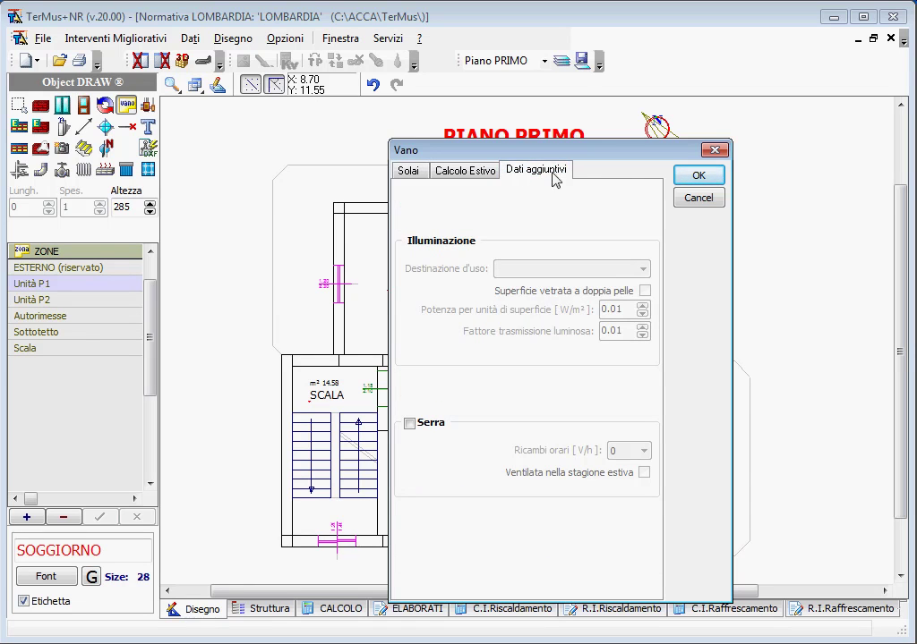
left_click(698, 175)
Step: Examine the overhang and solar shading data of the living room's French window
right_click(417, 254)
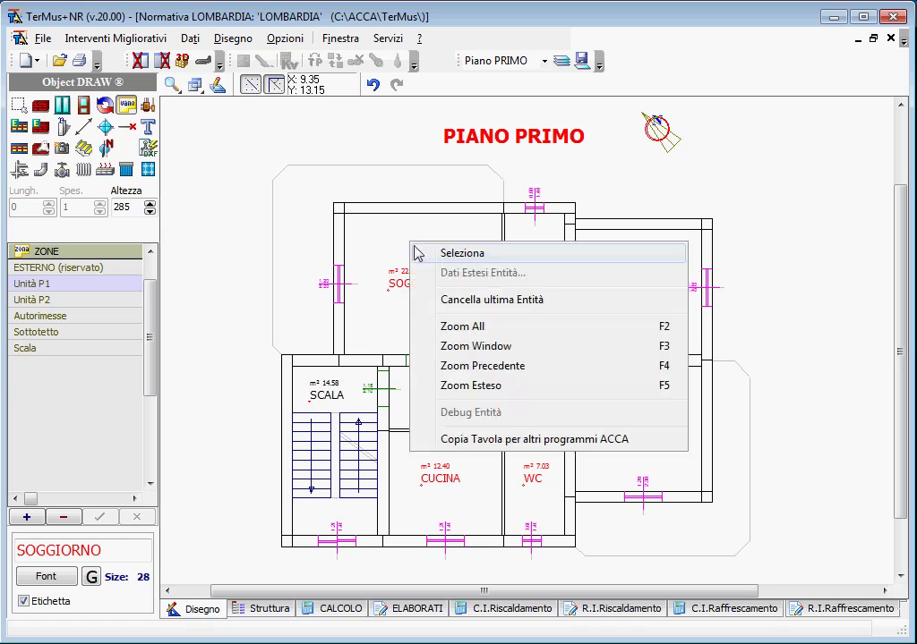
left_click(462, 253)
double_click(341, 283)
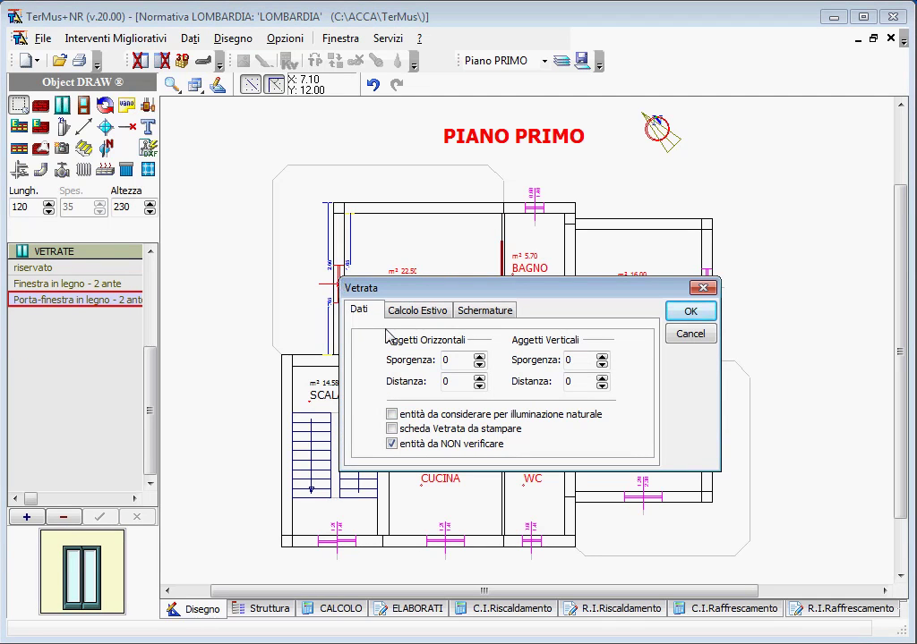
left_click(495, 313)
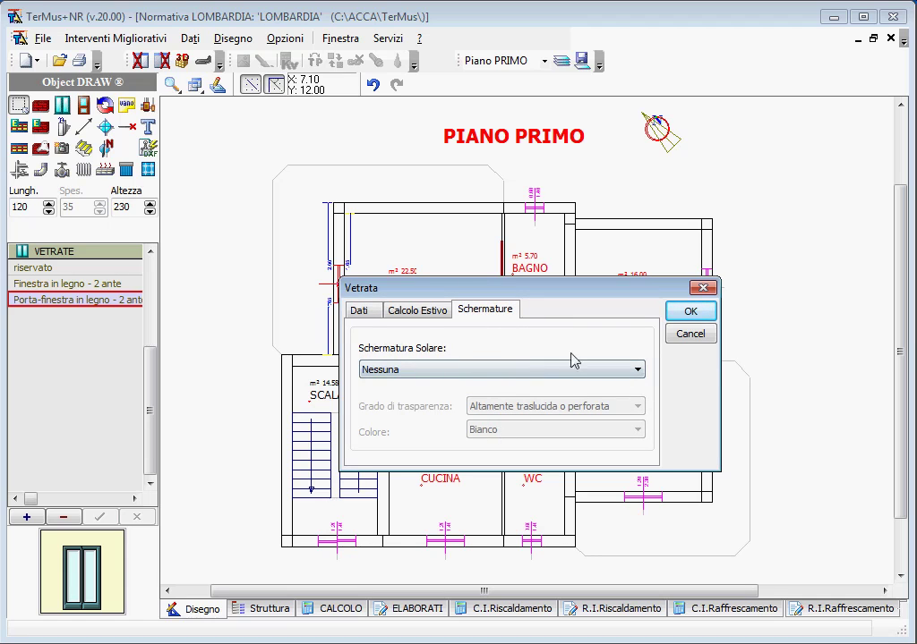
left_click(689, 315)
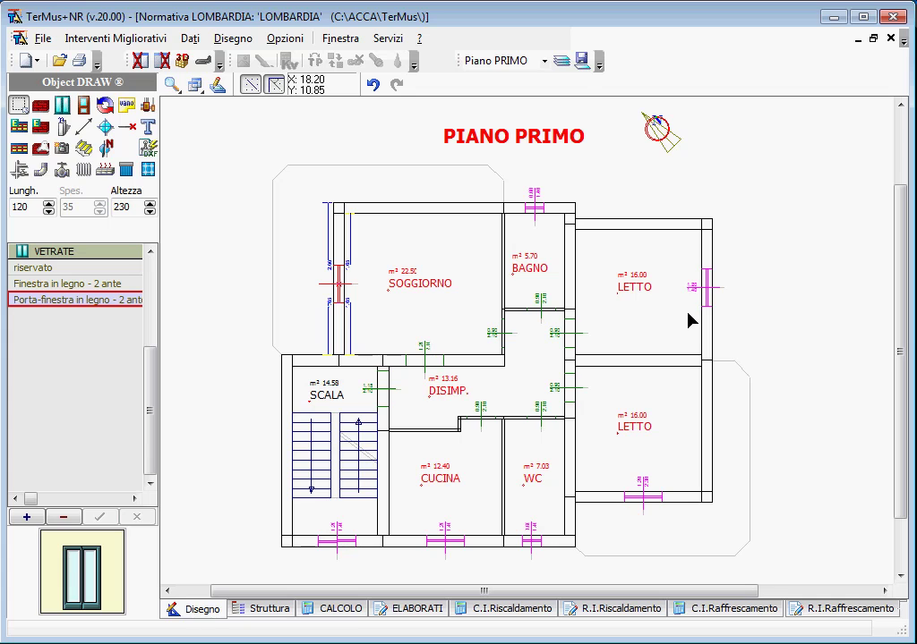
Step: Place the Caldaia standard heating plant above the floor plan and create an EOdC named Palazzina BIANCHI for it
left_click(147, 105)
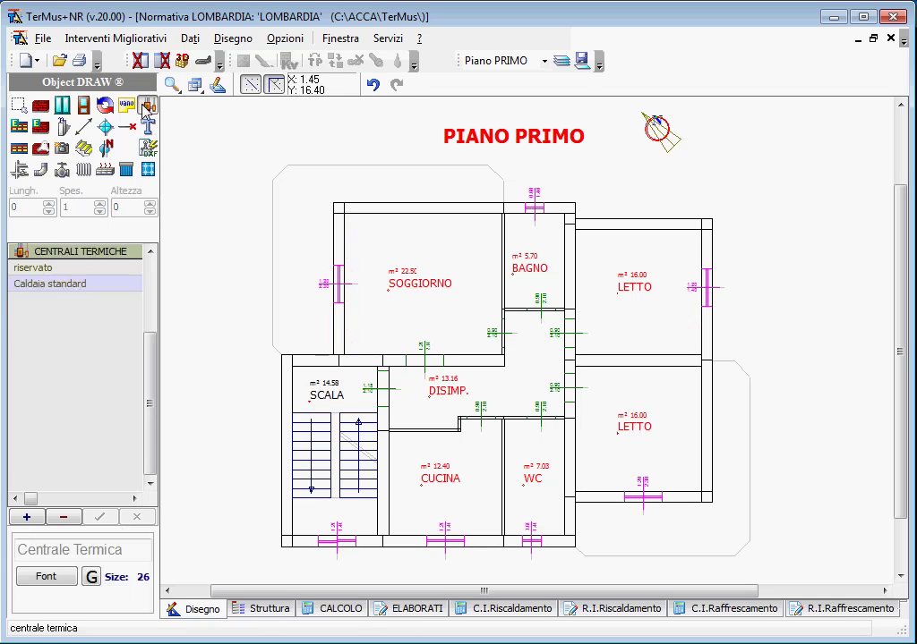
left_click(248, 155)
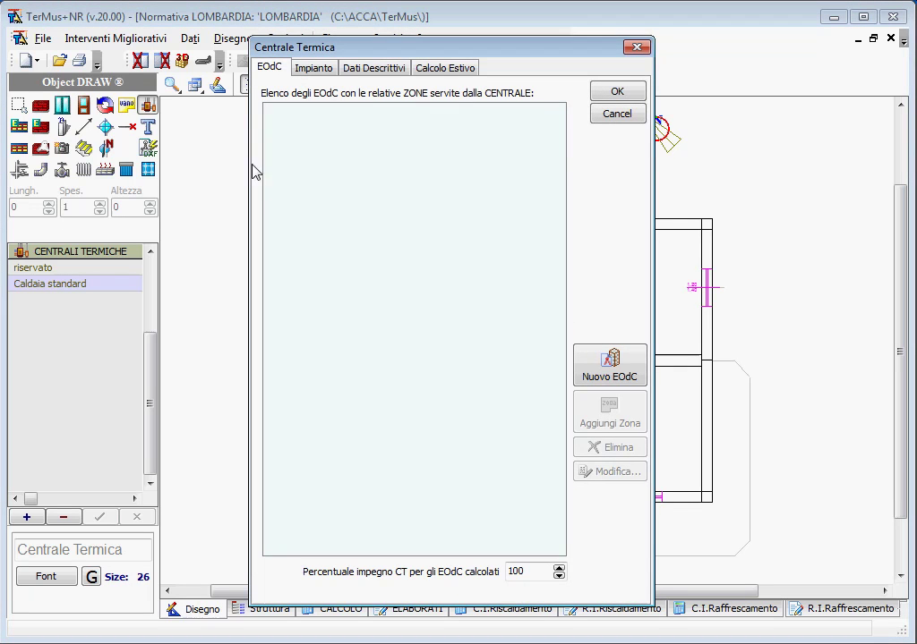
left_click(592, 365)
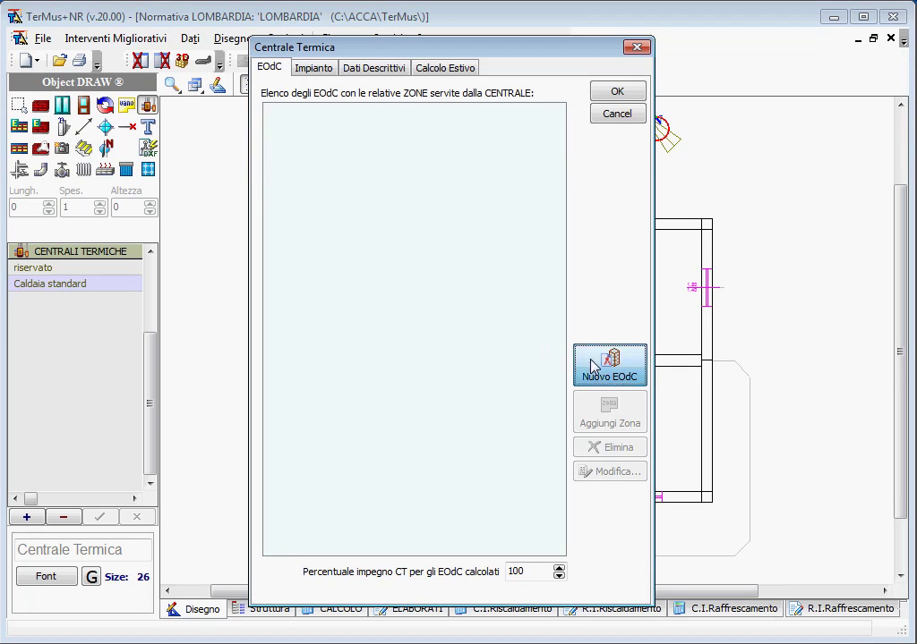
left_click_drag(436, 329, 302, 335)
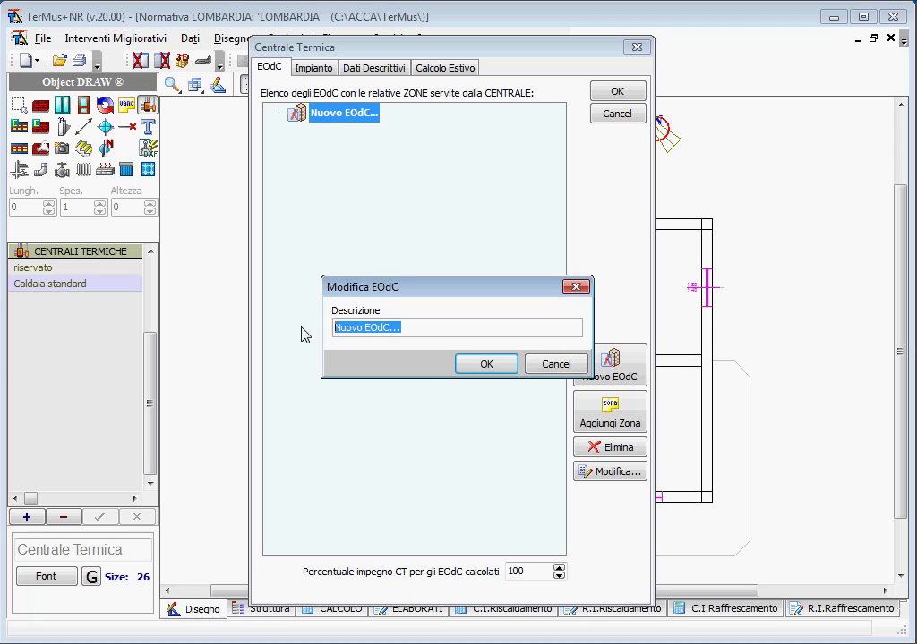
type("Palazzina BIANCHI")
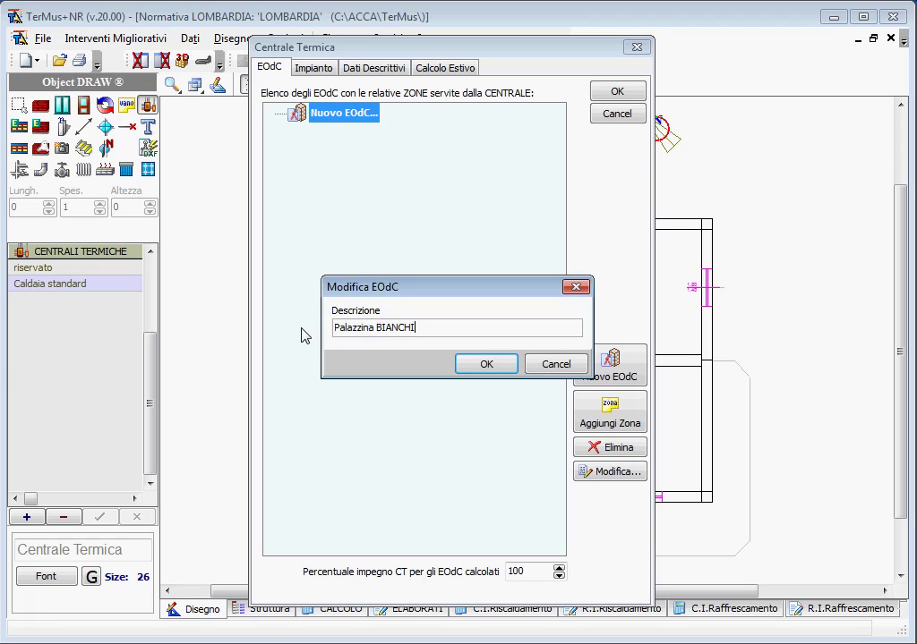
left_click(484, 364)
Step: Add zones Unità P1 and Unità P2 to the Palazzina BIANCHI EOdC
left_click(597, 413)
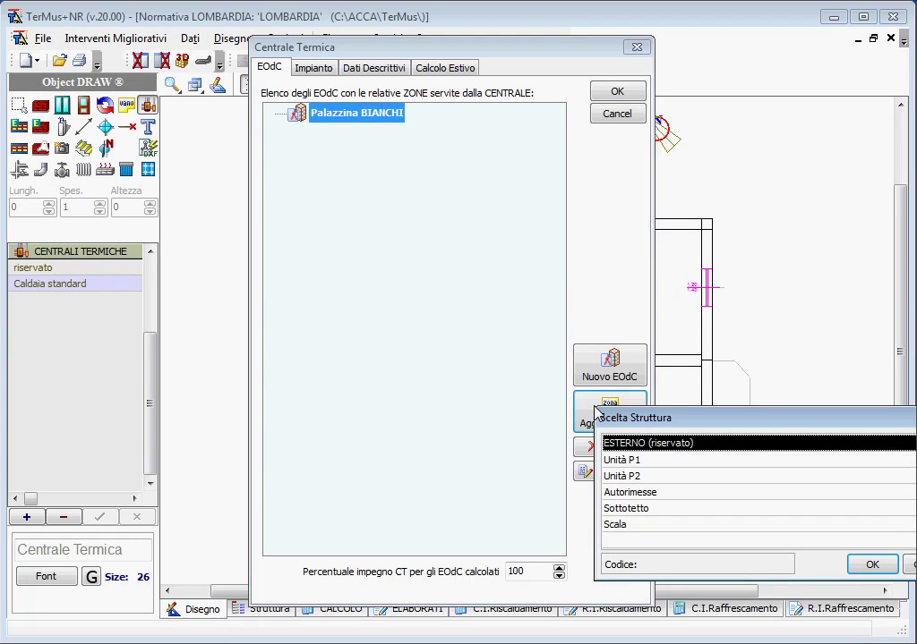
left_click(635, 462)
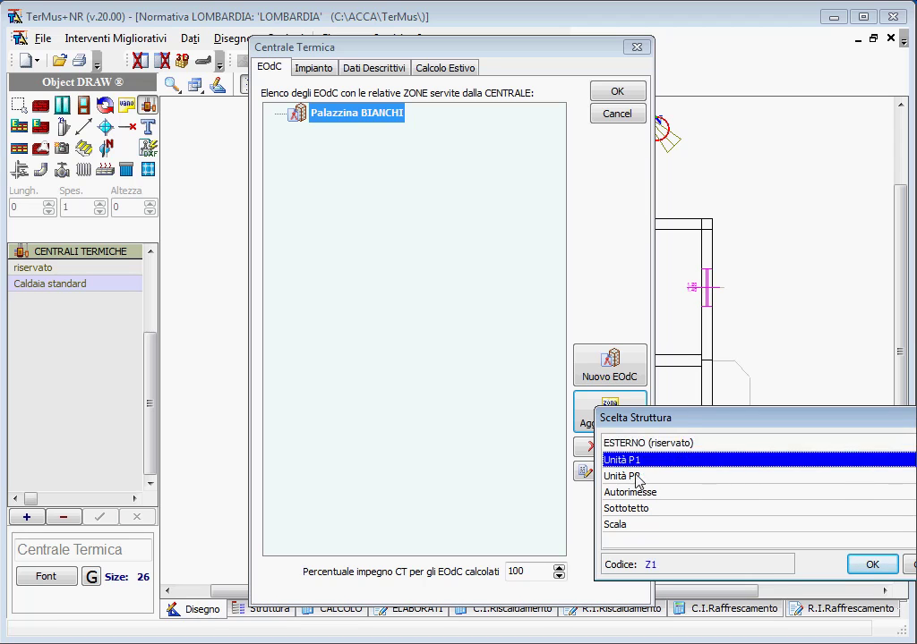
left_click(637, 478)
left_click(857, 565)
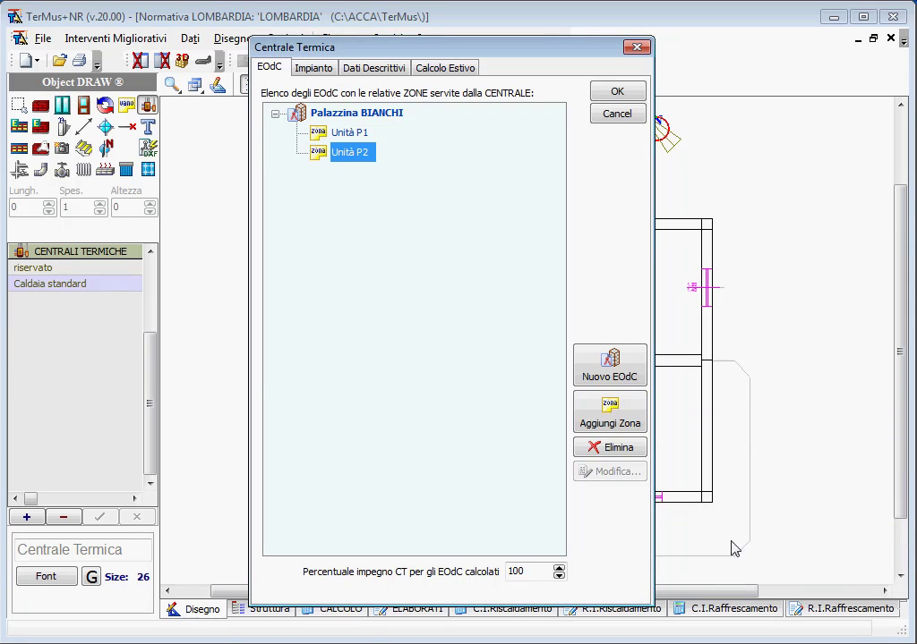
Step: Set the plant's use to RISCALDAMENTO e ACS and its operation to Interruzione della circolazione in caldaia a temperatura ambiente raggiunta
left_click(315, 70)
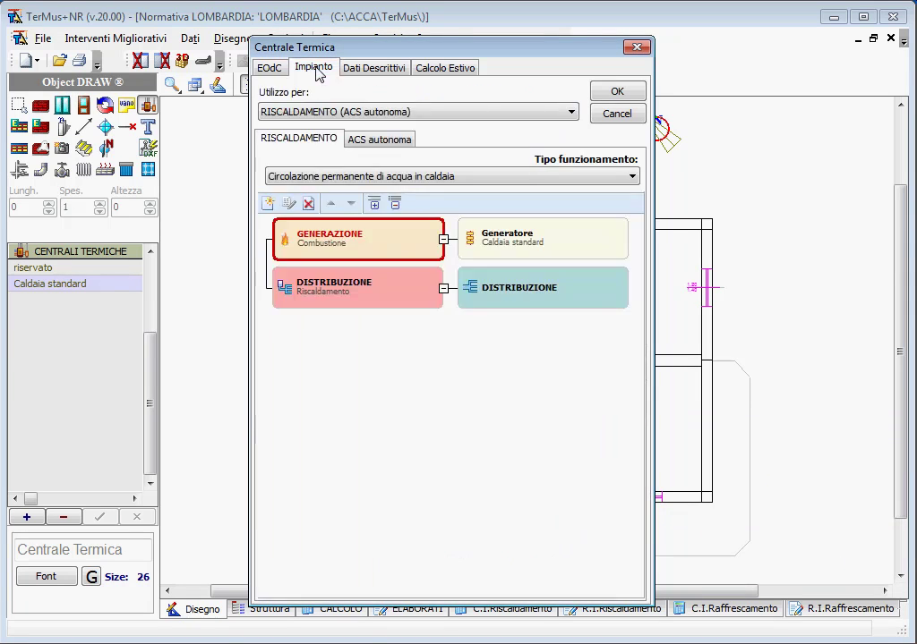
left_click(339, 113)
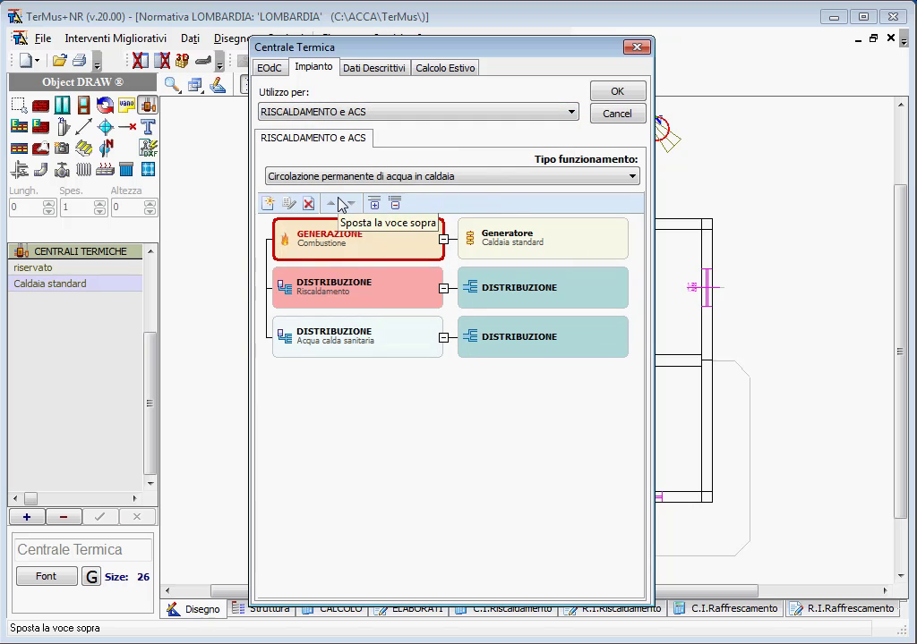
left_click(391, 179)
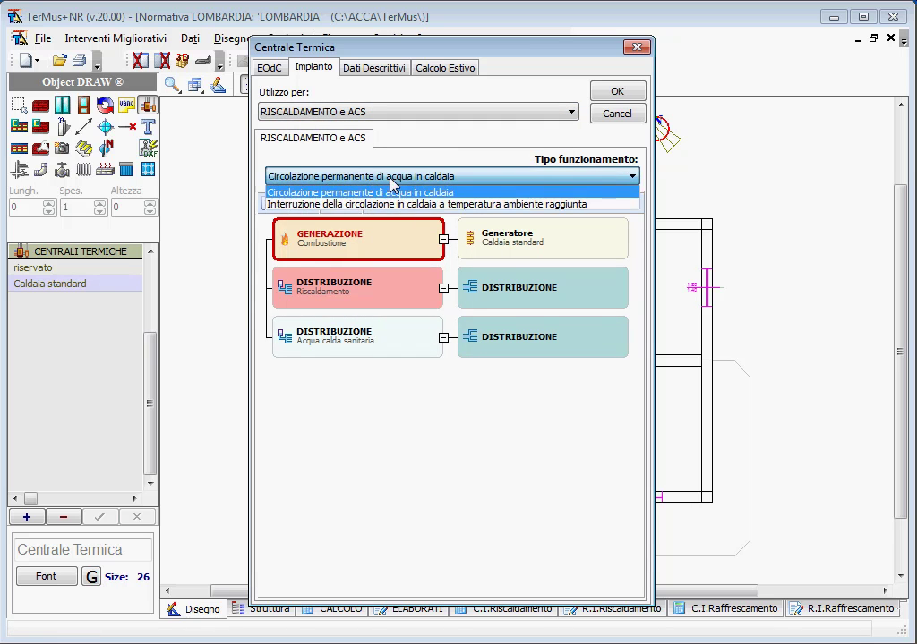
left_click(338, 204)
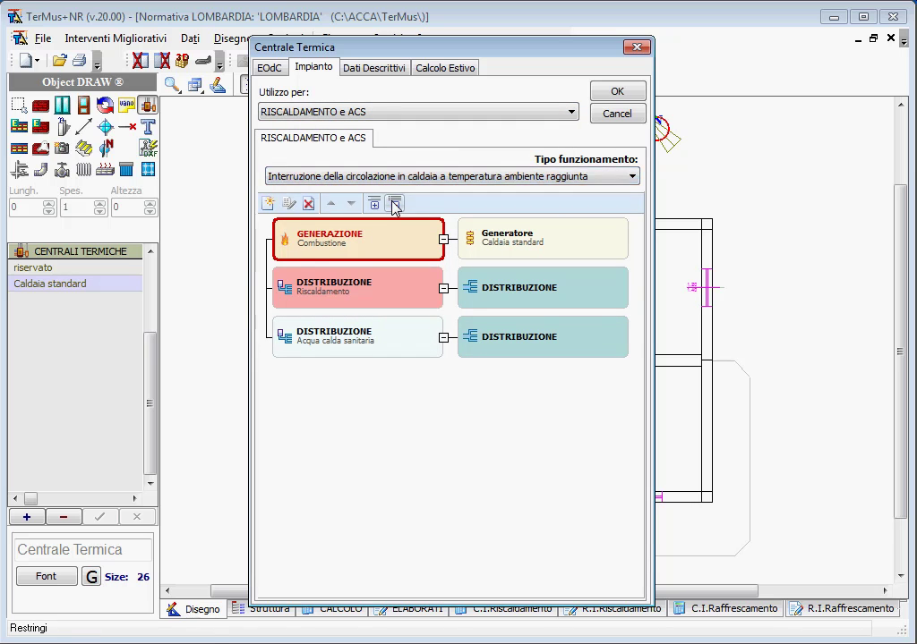
Step: Define the heating distribution efficiency for IMPIANTI AUTONOMI with 70 °C/55 °C design temperatures and Discreto insulation, construction period 1993-1977
left_click(508, 296)
double_click(508, 296)
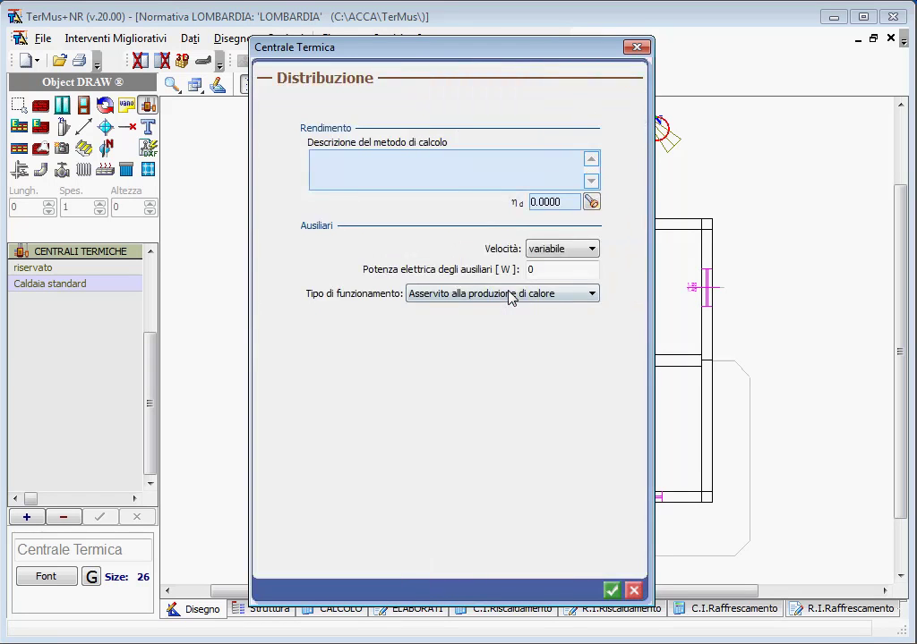
left_click(590, 205)
left_click(697, 316)
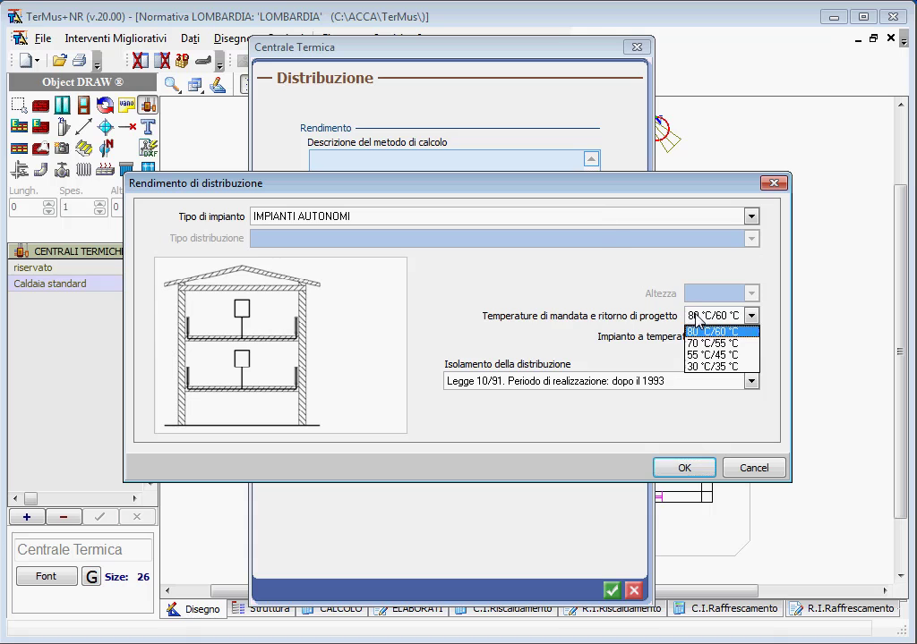
left_click(697, 342)
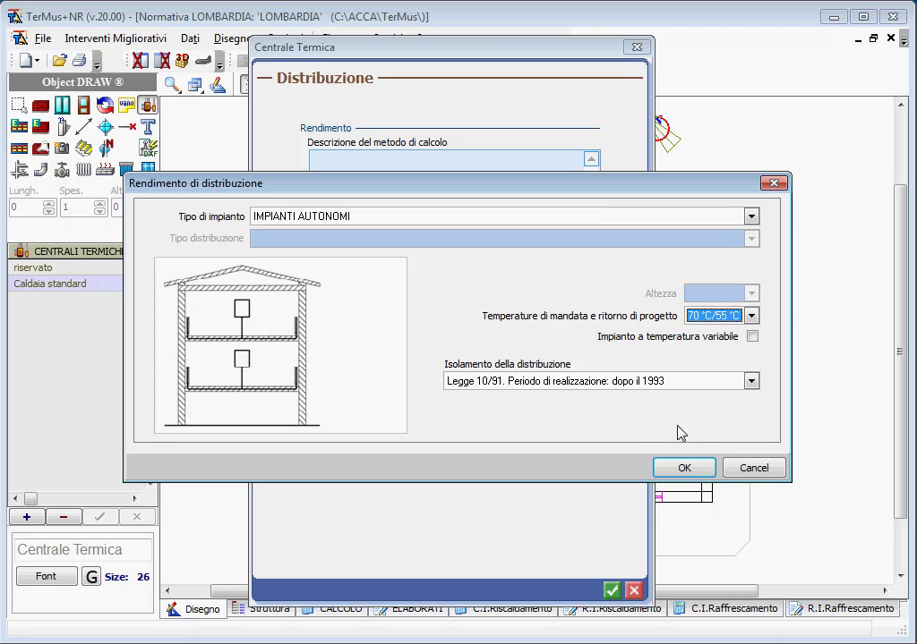
left_click(587, 385)
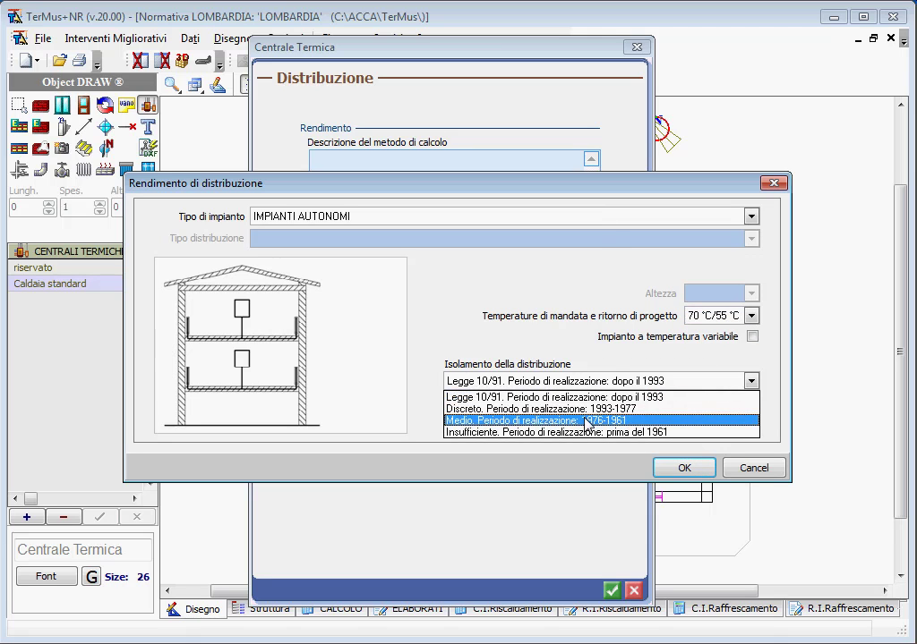
left_click(586, 409)
left_click(679, 467)
left_click(534, 297)
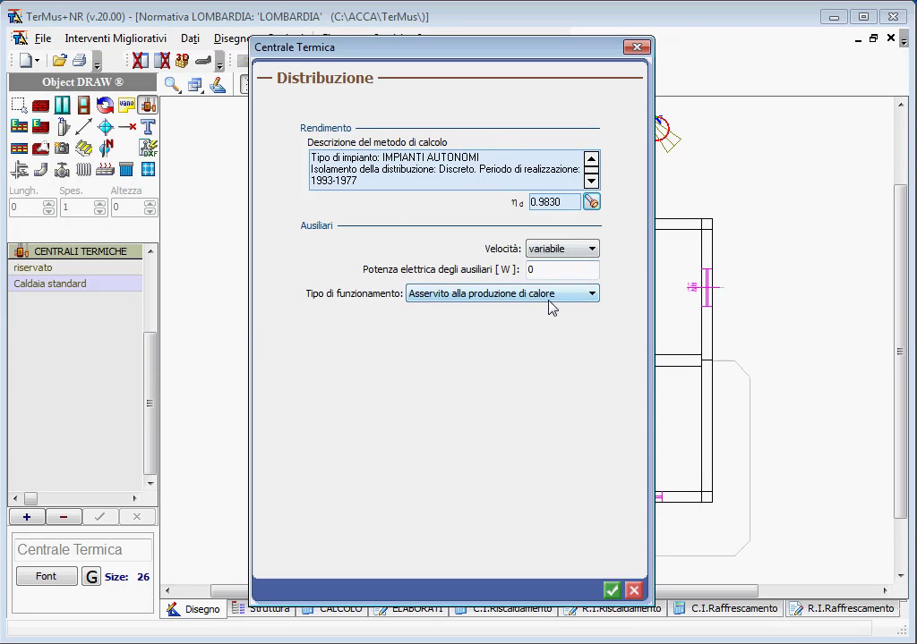
left_click(610, 590)
Step: Define the hot water distribution efficiency without recirculation or primary distribution, for systems installed after law 373/76 came into force
left_click(540, 349)
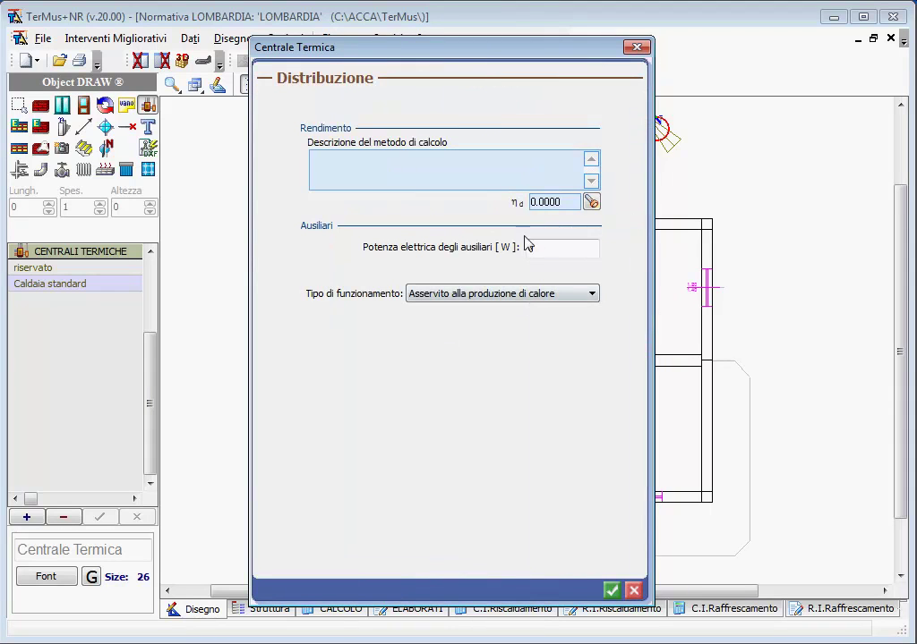
left_click(592, 202)
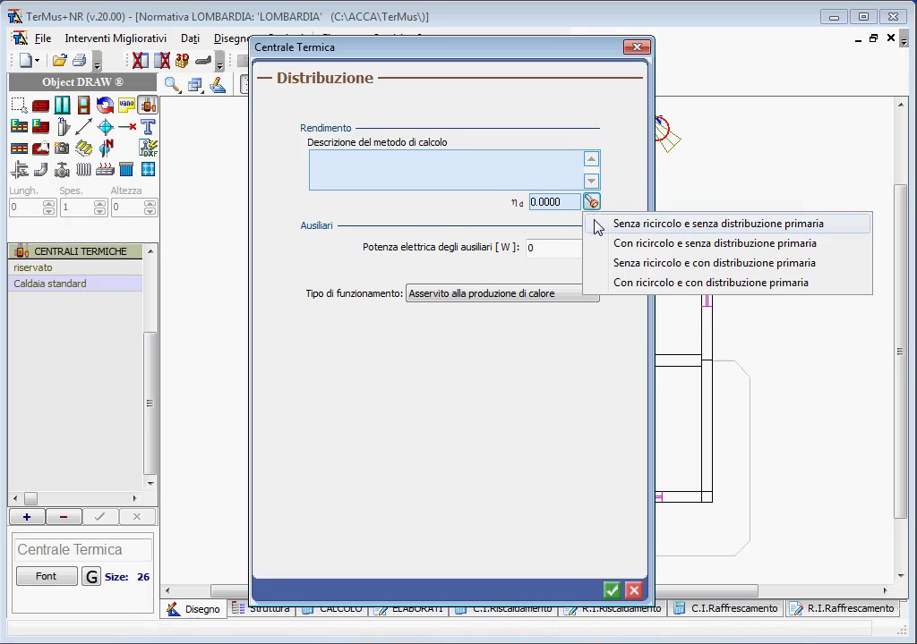
left_click(597, 222)
left_click(513, 357)
left_click(509, 385)
left_click(506, 394)
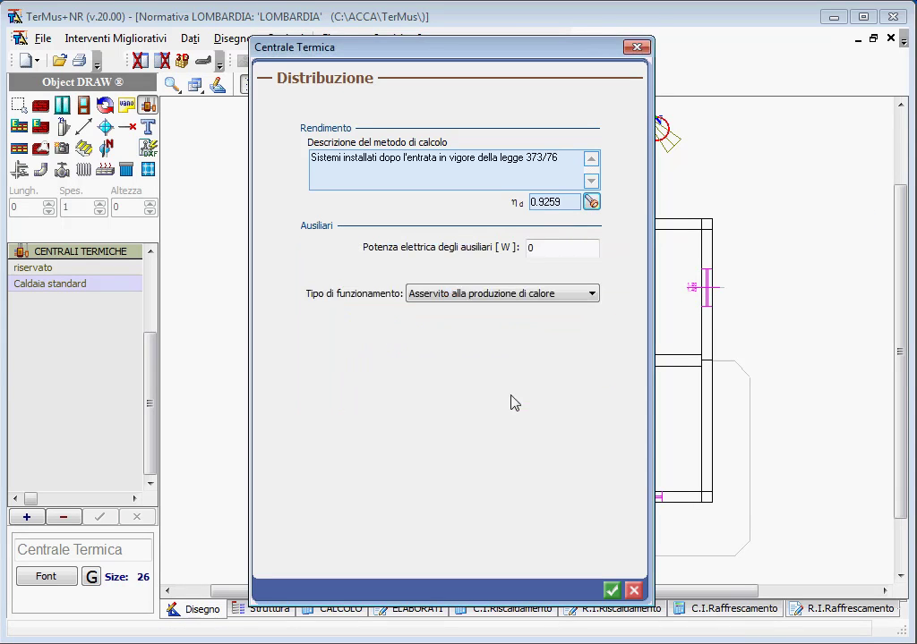
left_click(610, 590)
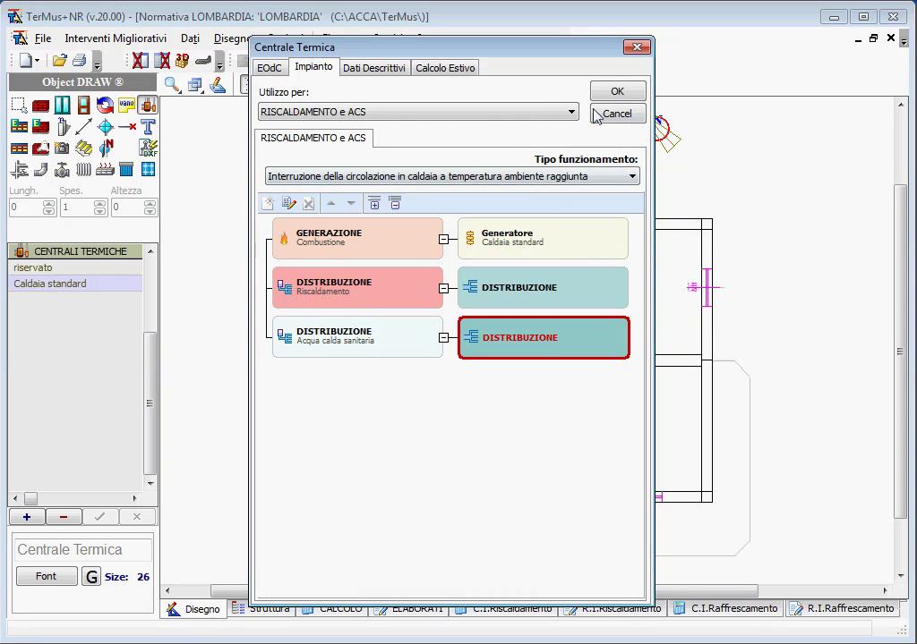
Step: Confirm the heating plant's data to insert it in the drawing, and calculate the project
left_click(613, 95)
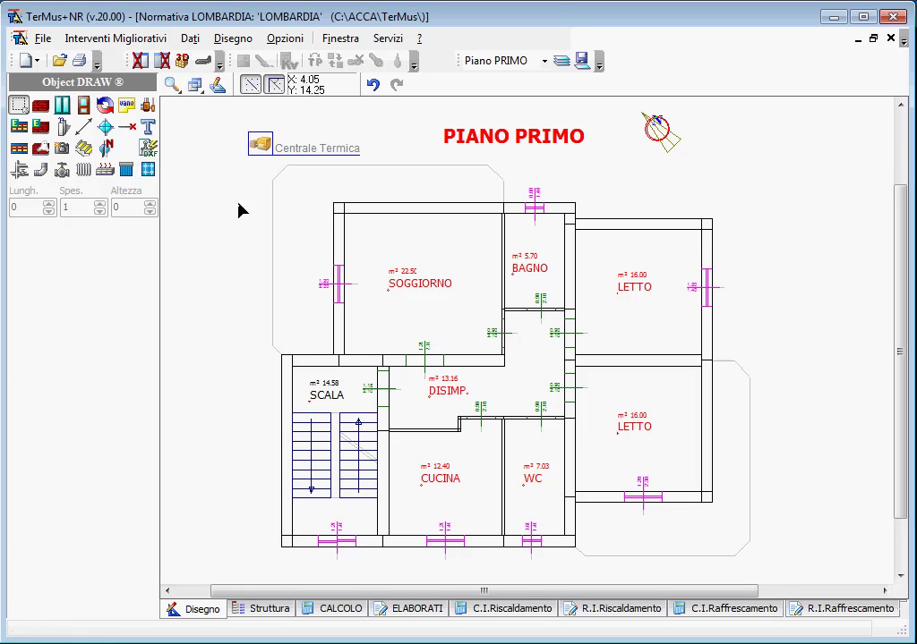
left_click(334, 611)
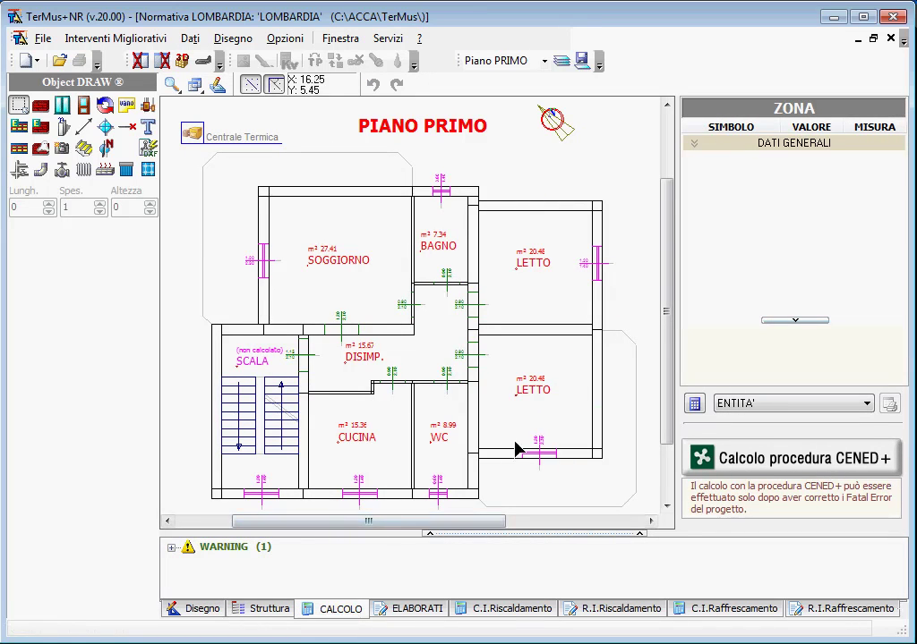
Step: Start the CENED+ calculation procedure, accept the notice, and select the building's EOdC under Centrale Termica
left_click(738, 463)
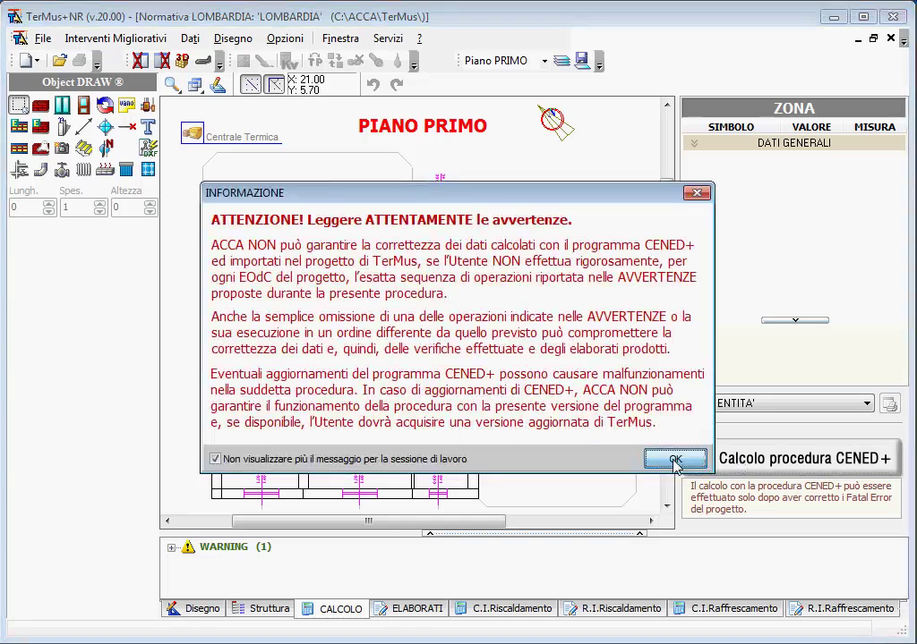
left_click(669, 459)
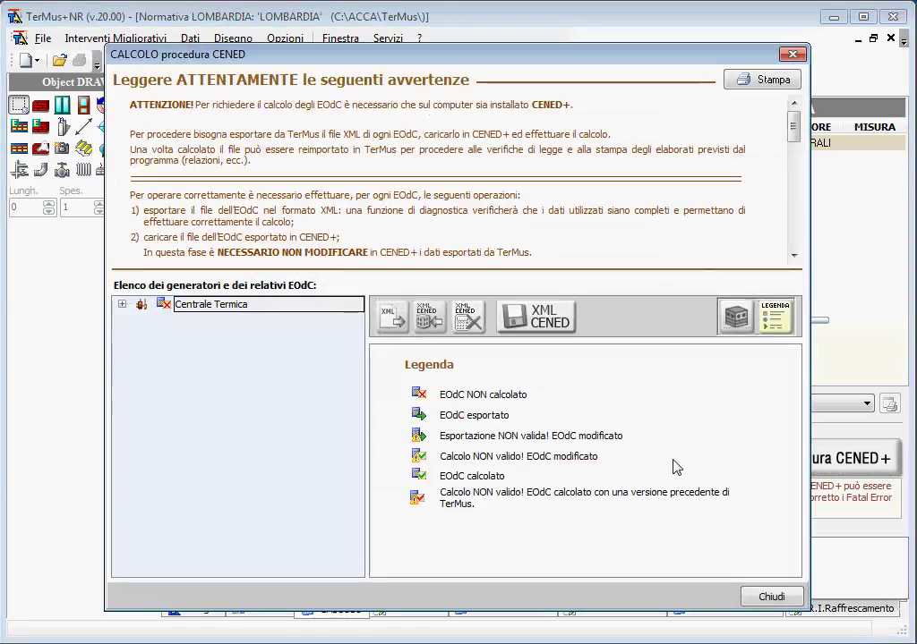
left_click(122, 304)
left_click(189, 322)
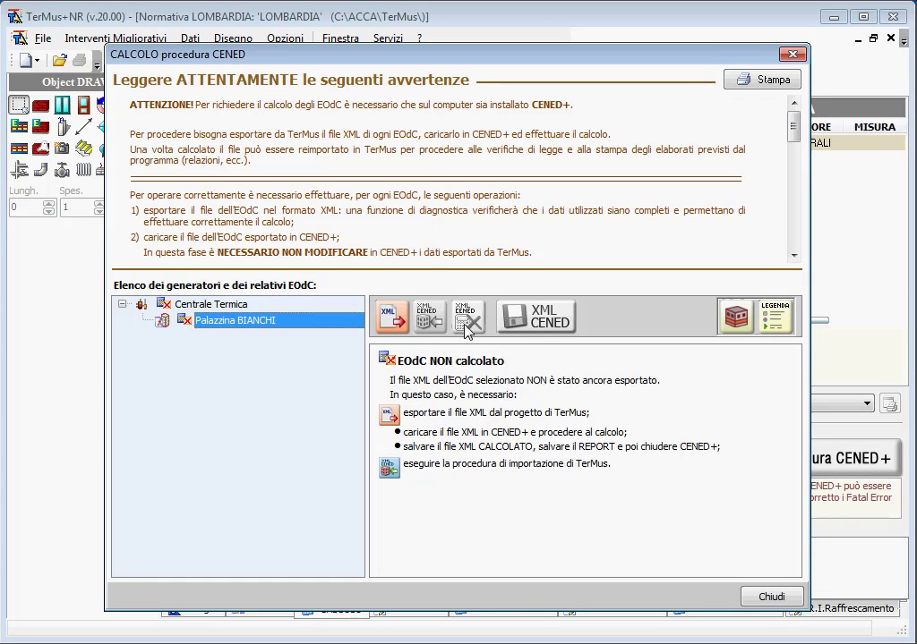
Step: Rename the existing subalterno of the selected EOdC as SUB 1
left_click(732, 319)
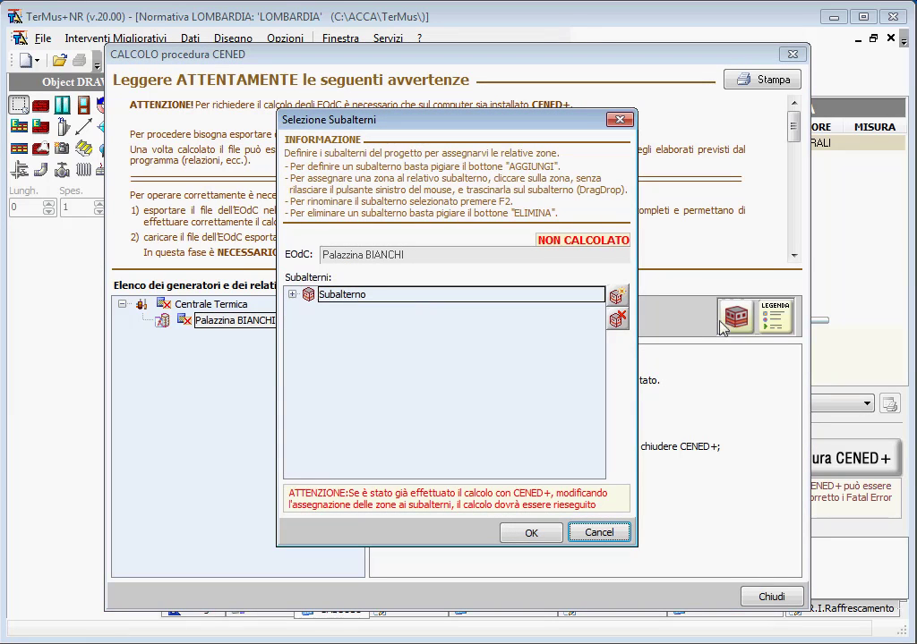
left_click(293, 295)
left_click(328, 295)
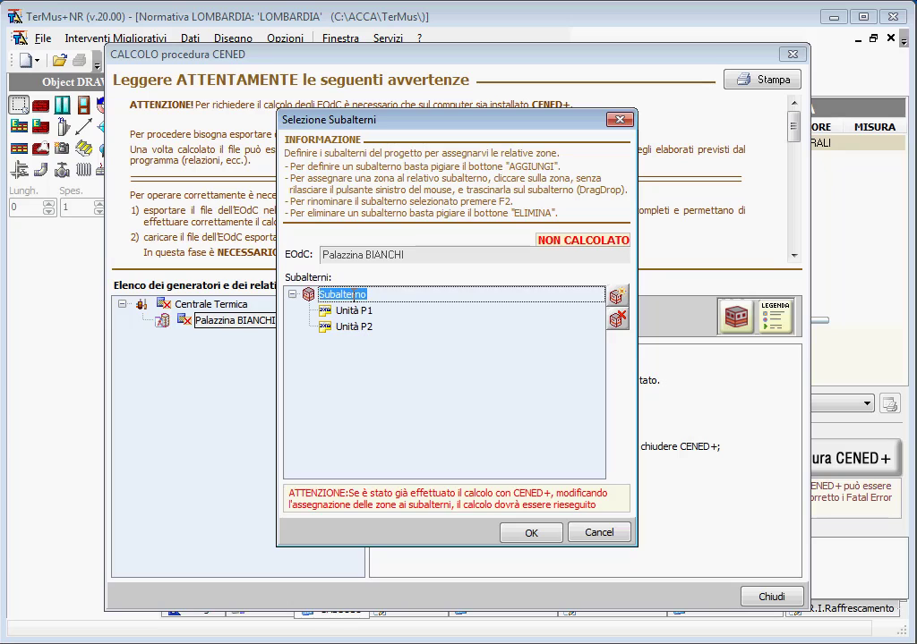
type("SUB 1")
Step: Add a second subalterno named SUB 2, assign the zone Unità P2 to it, and confirm the subalterni
left_click(616, 296)
type("SUB 2")
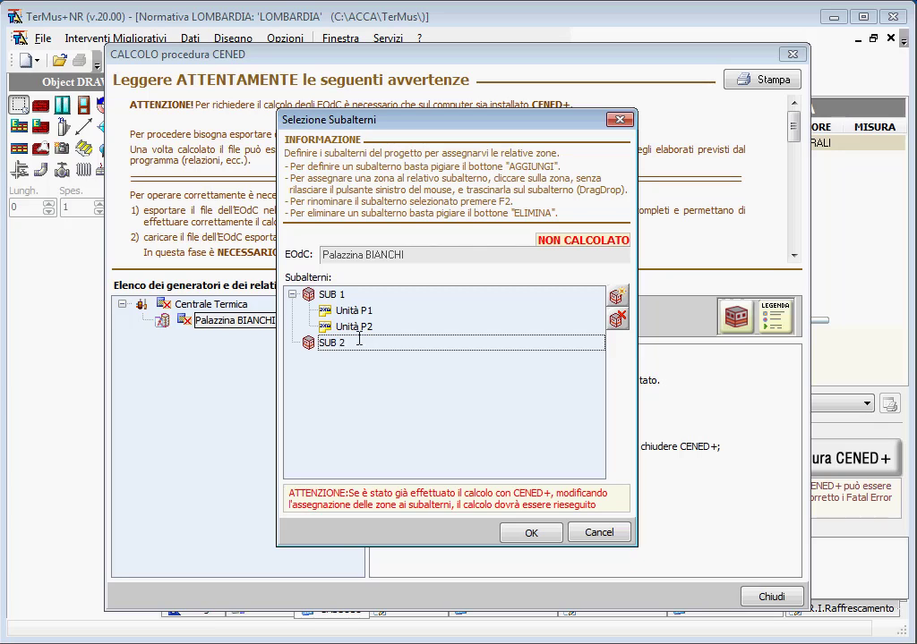
left_click_drag(324, 326, 333, 351)
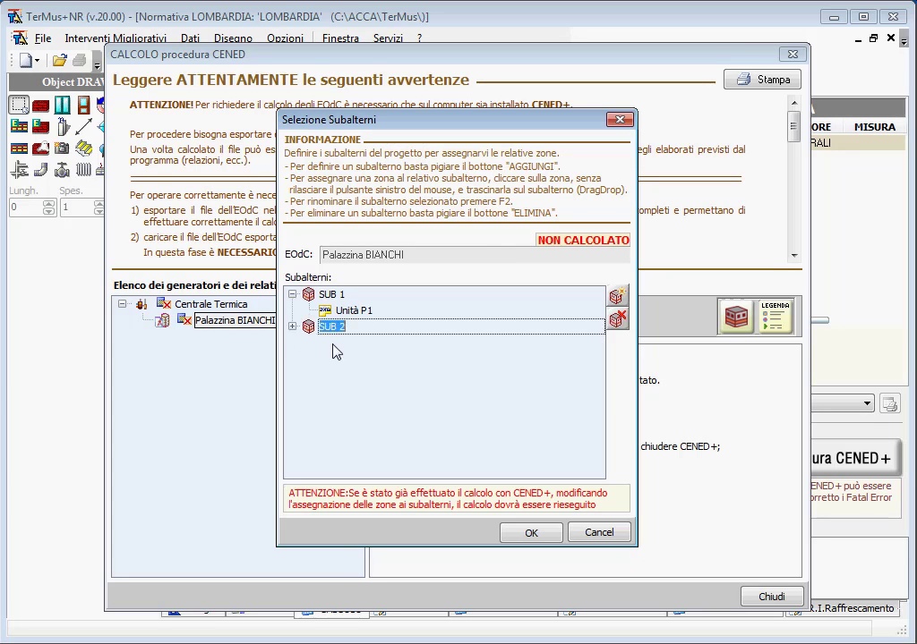
left_click(531, 533)
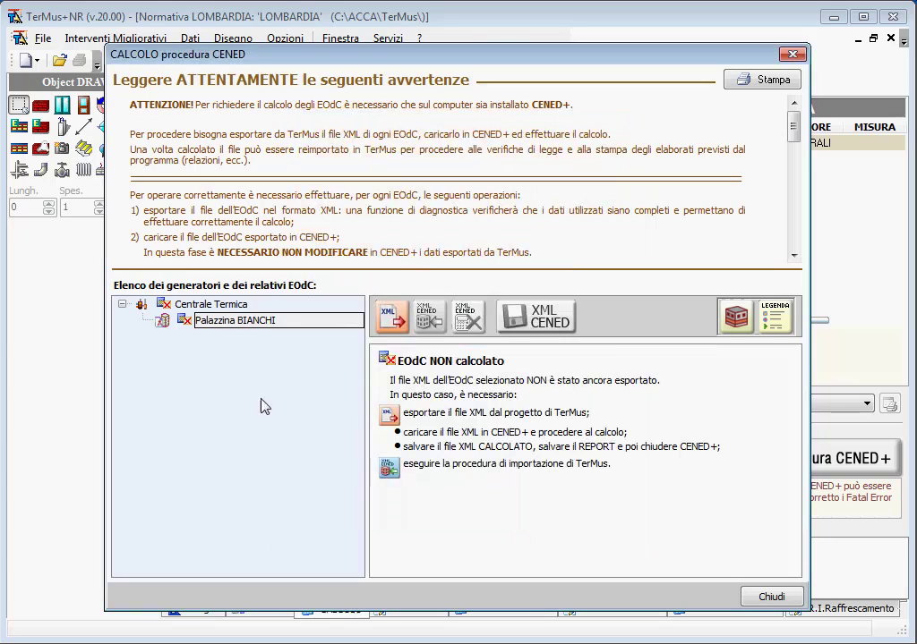
Step: Export the EOdC for CENED as TerMus_Cened.xml in the XML CENED folder
left_click(390, 324)
left_click(660, 382)
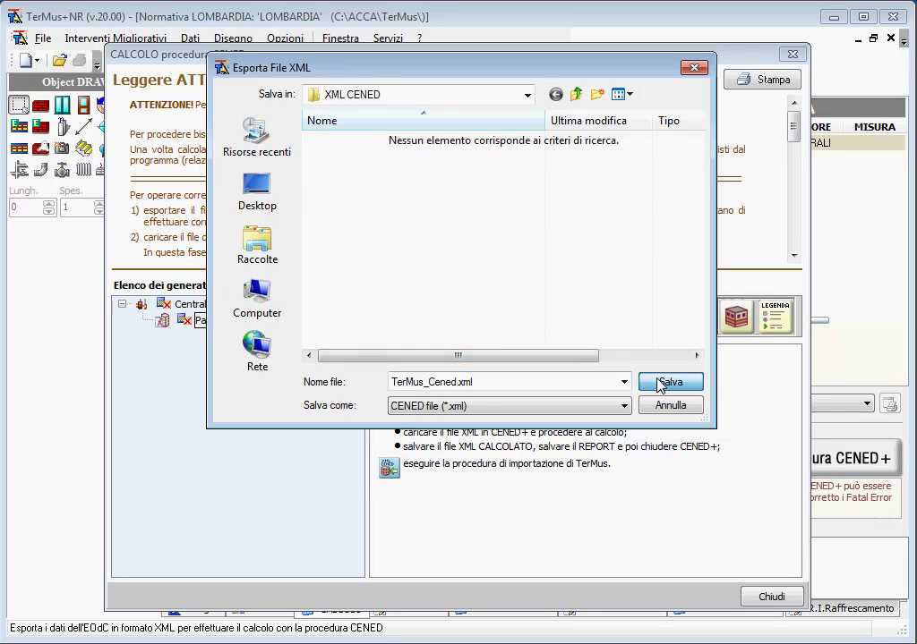
left_click(608, 384)
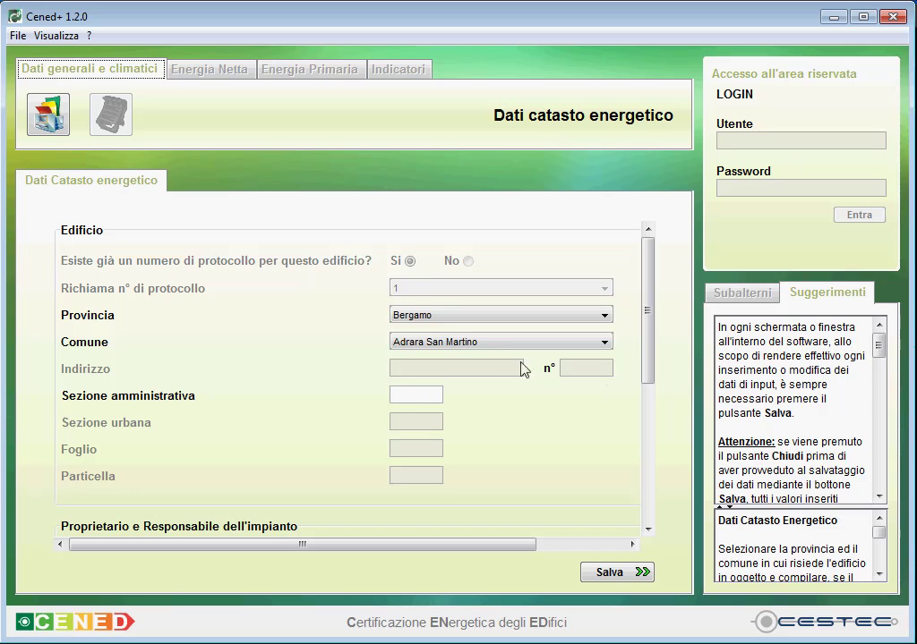
Step: In Cened+, import the file TerMus_Cened.xml from the XML CENED folder
left_click(17, 36)
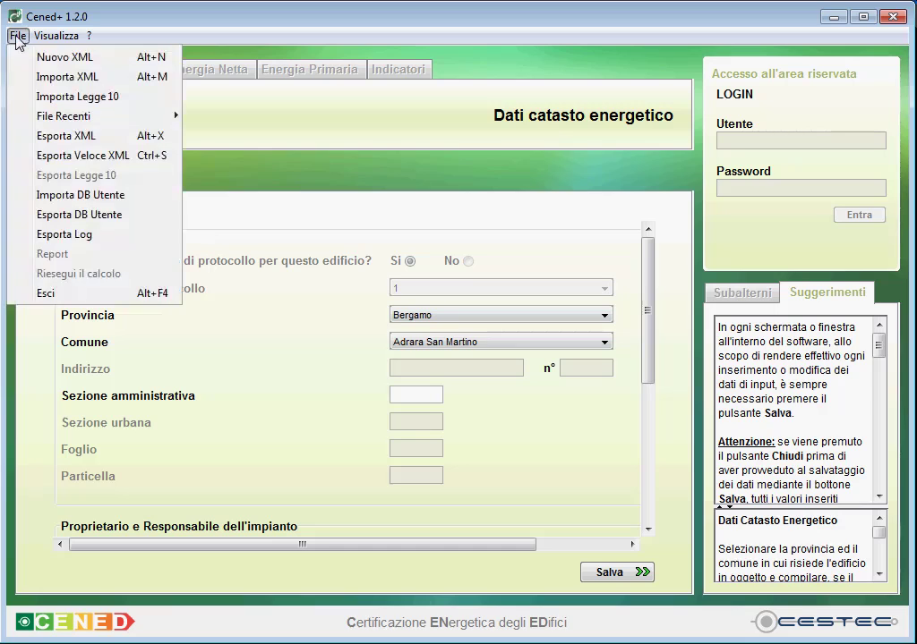
left_click(133, 79)
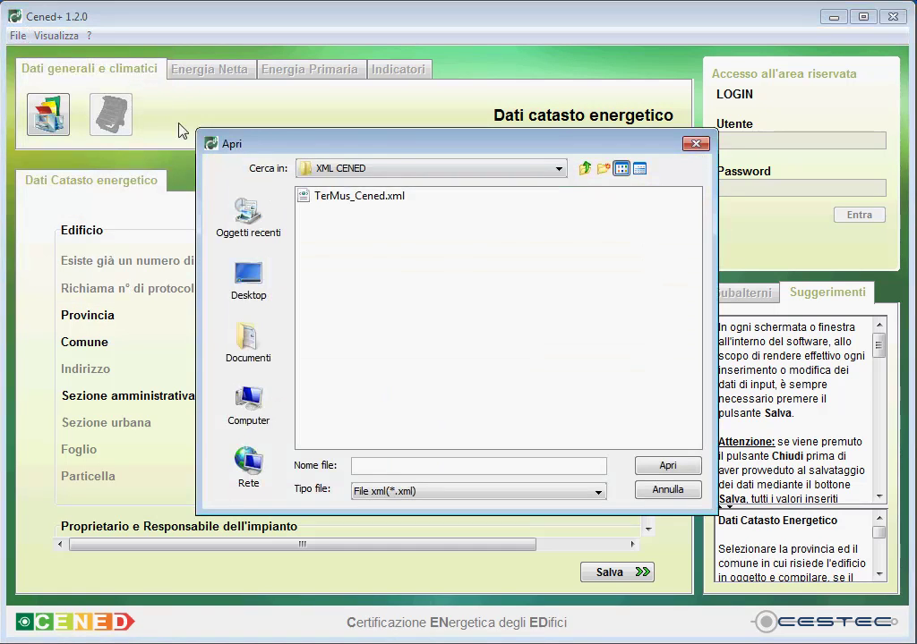
left_click(354, 196)
left_click(665, 467)
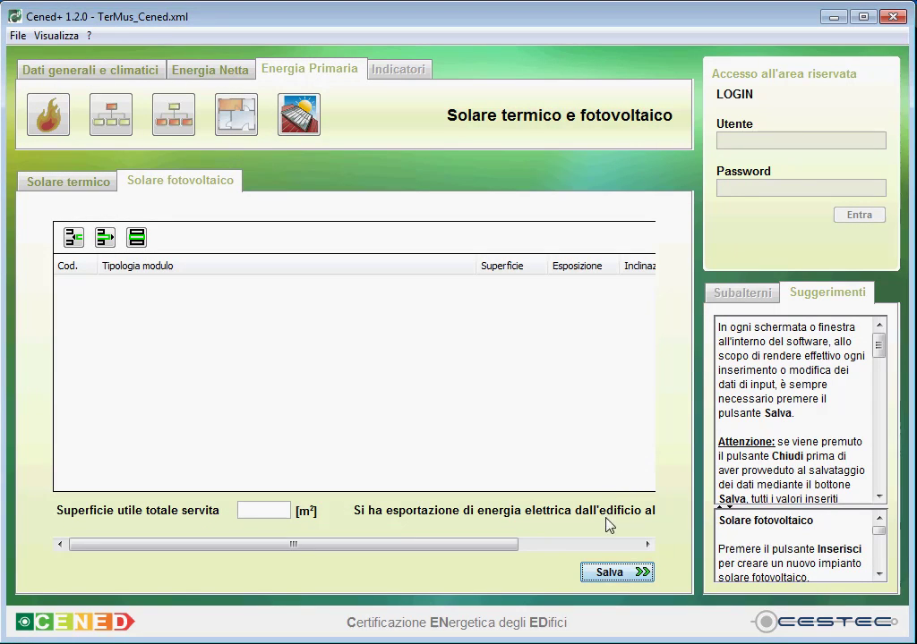
Step: Save the solar photovoltaic data, run the calculation procedure and proceed to the indicators
left_click(604, 574)
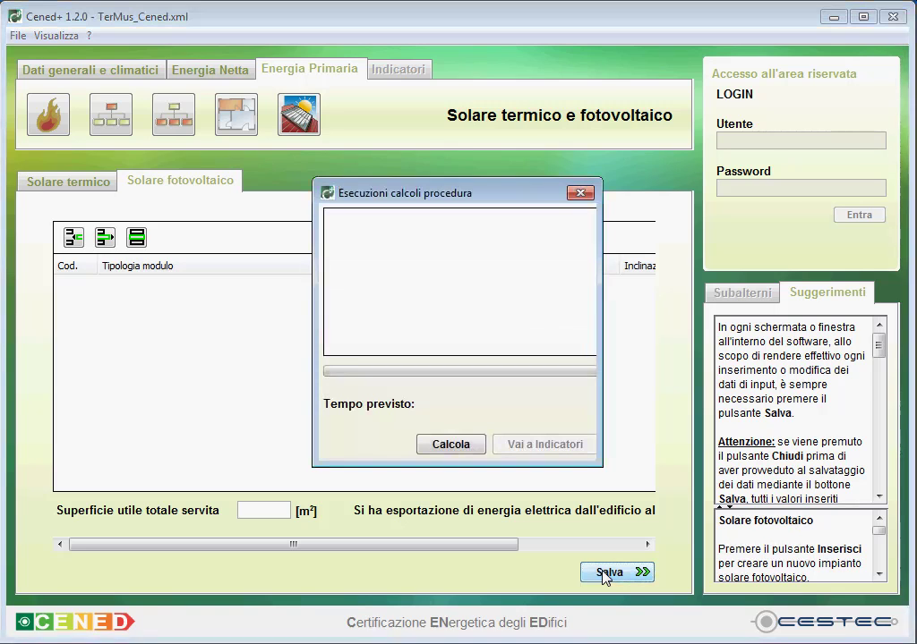
left_click(463, 442)
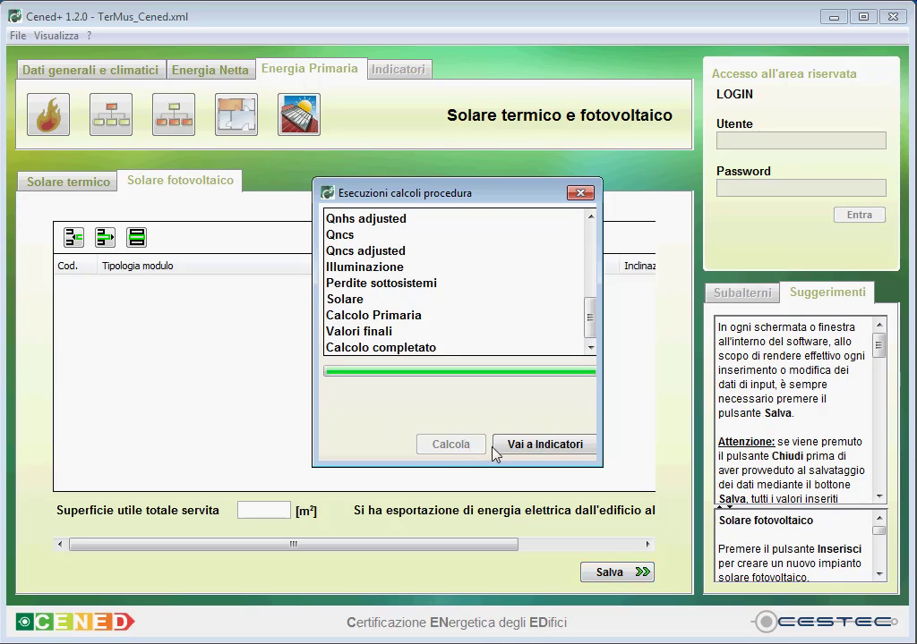
left_click(549, 447)
Step: Save the calculation report as the xls file report_CENED in the XML CENED folder
left_click(357, 369)
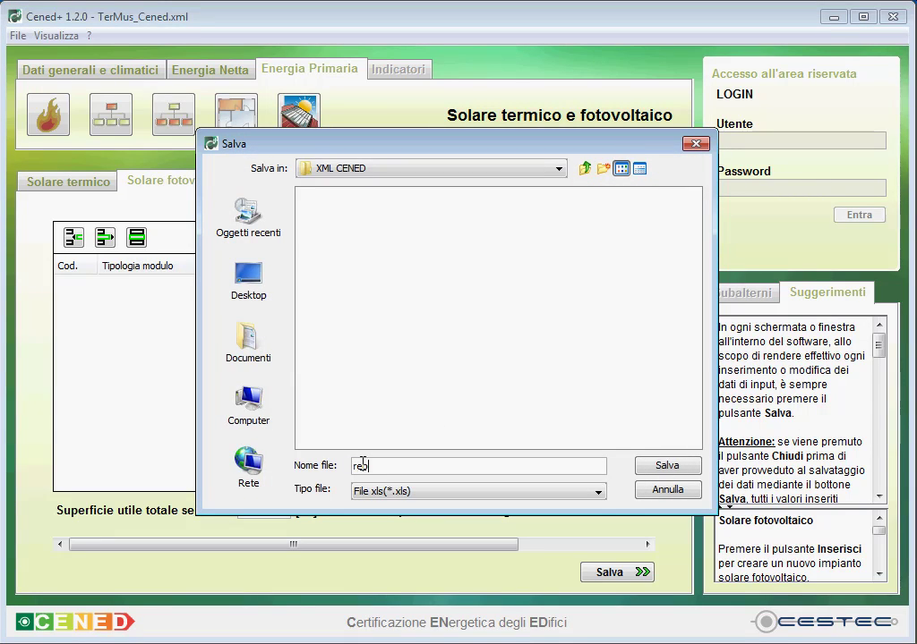
type("report_CENED")
left_click(656, 471)
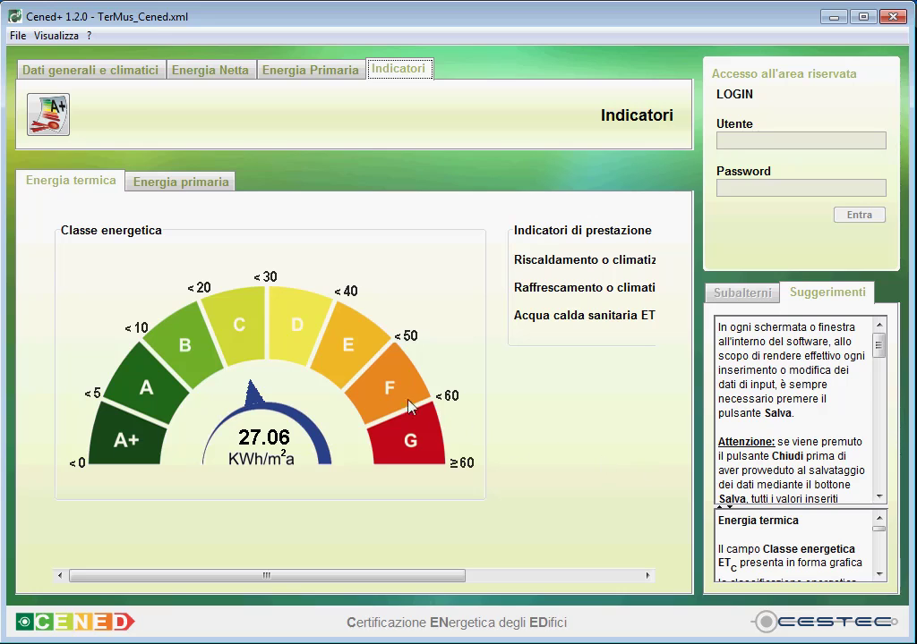
Step: Export the calculated project as TerMus_Cened_calcolo.xml in the XML CENED folder and close Cened+
left_click(17, 36)
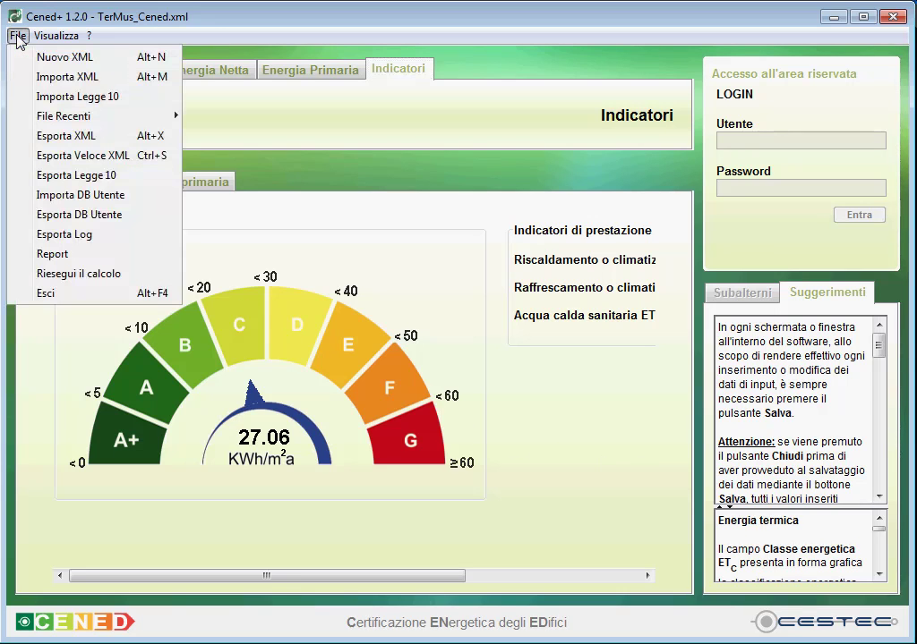
left_click(68, 135)
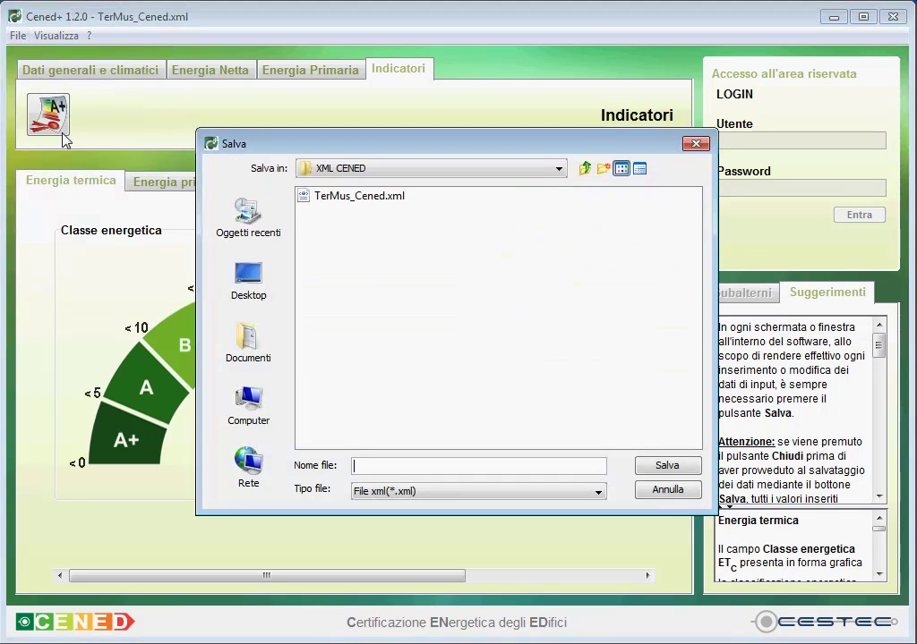
left_click(363, 196)
left_click(420, 468)
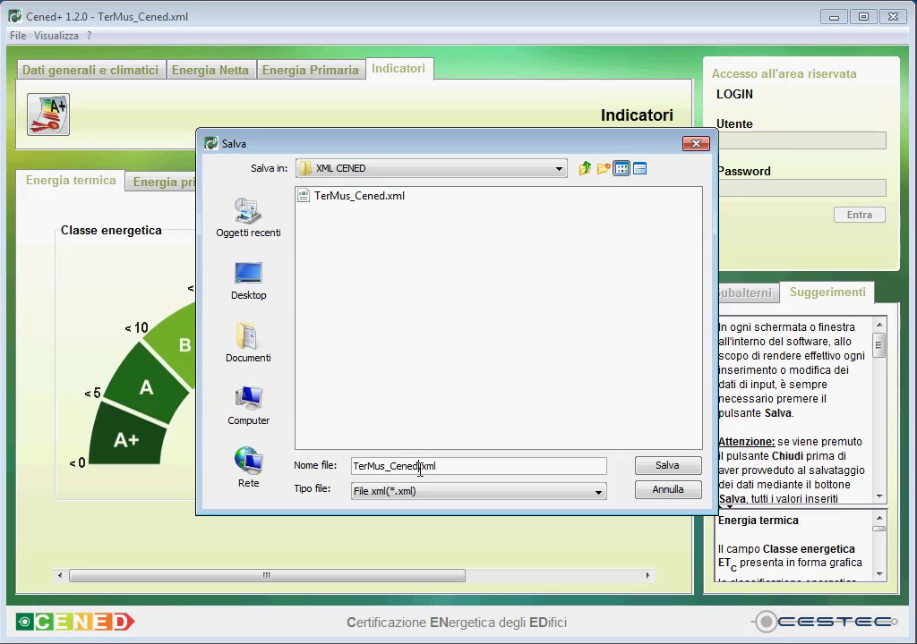
type("calcolo")
left_click(658, 468)
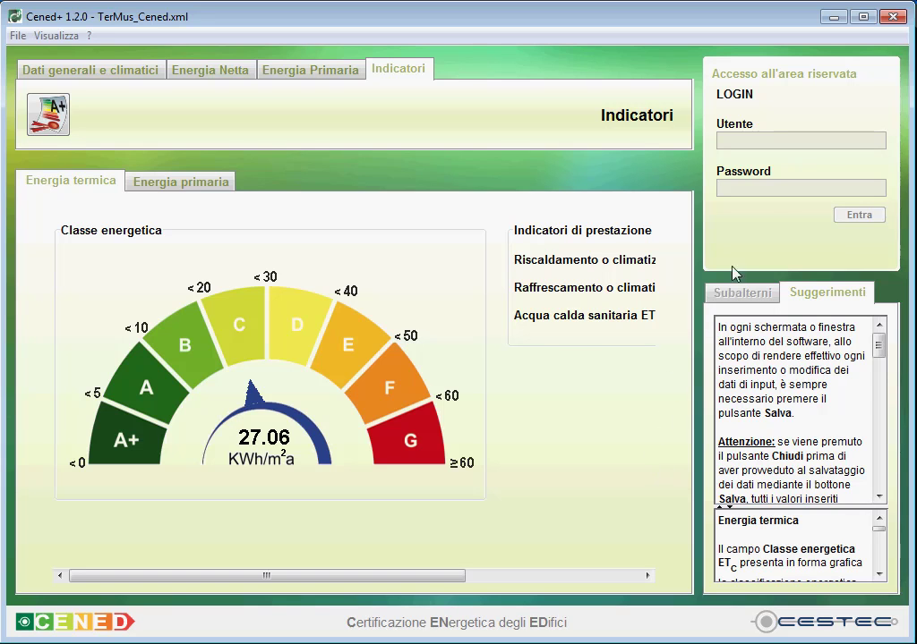
left_click(892, 17)
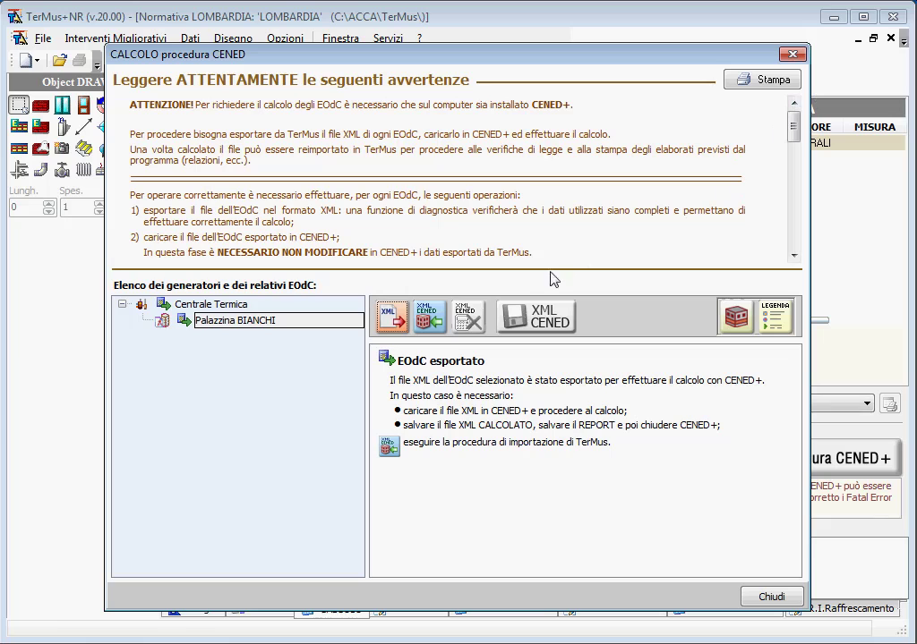
Step: In TerMus, import the calculated file TerMus_Cened_calcolo.xml through the CENED wizard
left_click(430, 316)
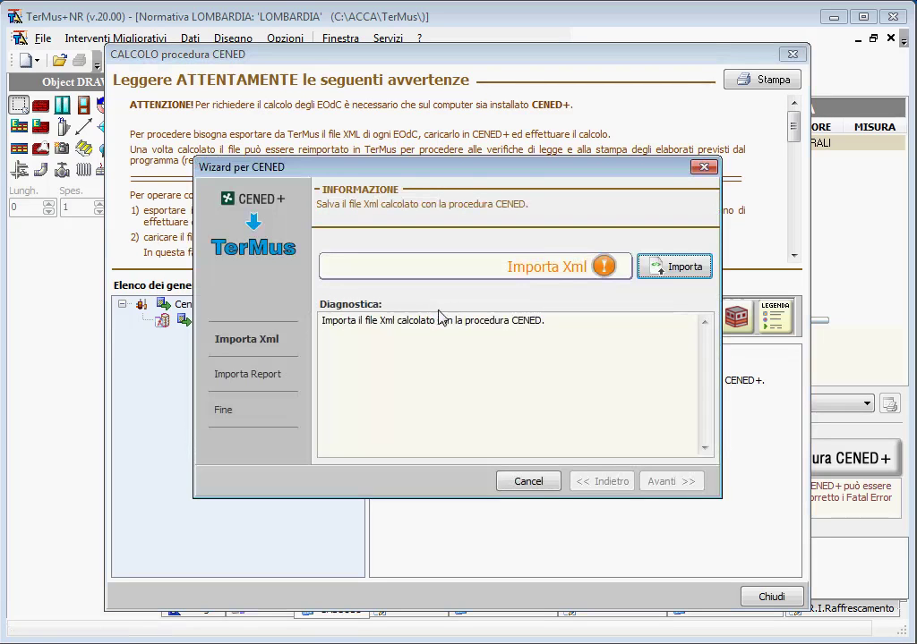
left_click(661, 269)
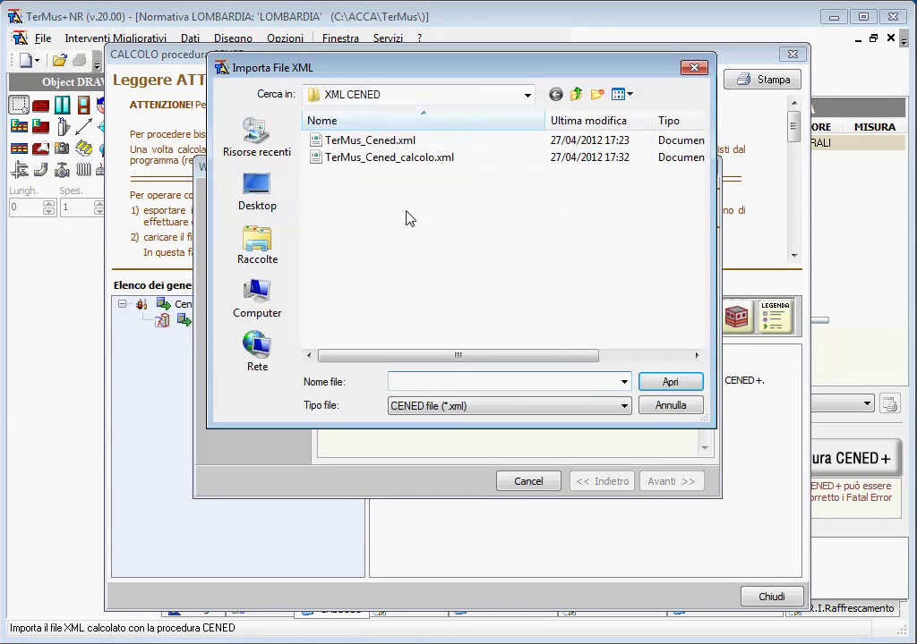
left_click(363, 159)
left_click(661, 385)
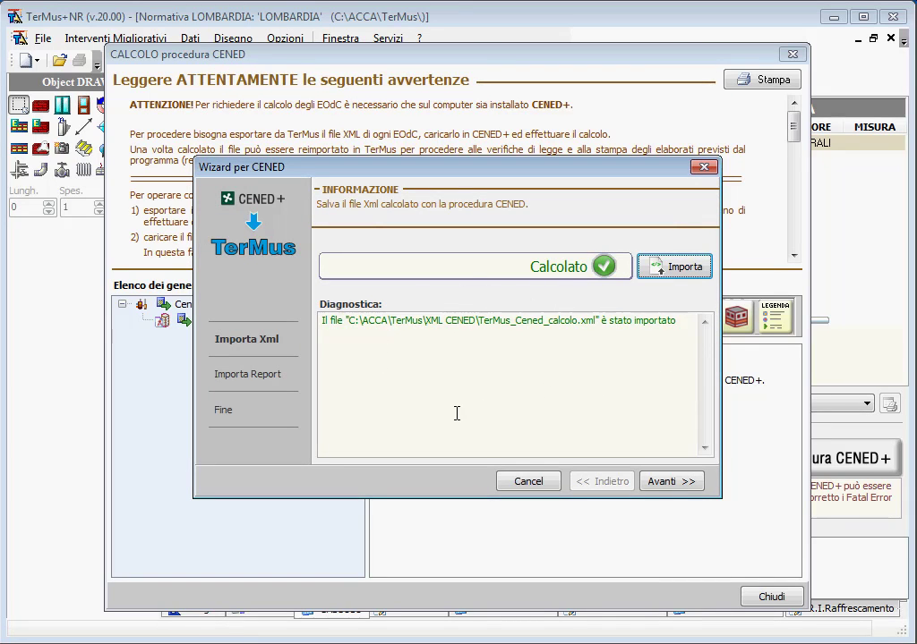
Step: Import the report report_CENED.xls from the XML CENED folder and finish the CENED wizard
left_click(683, 482)
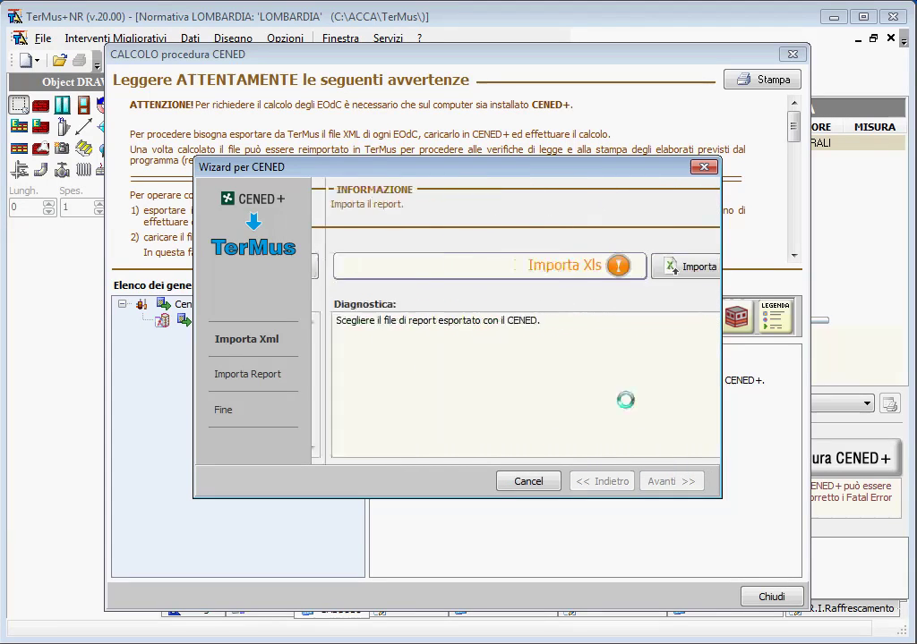
left_click(646, 276)
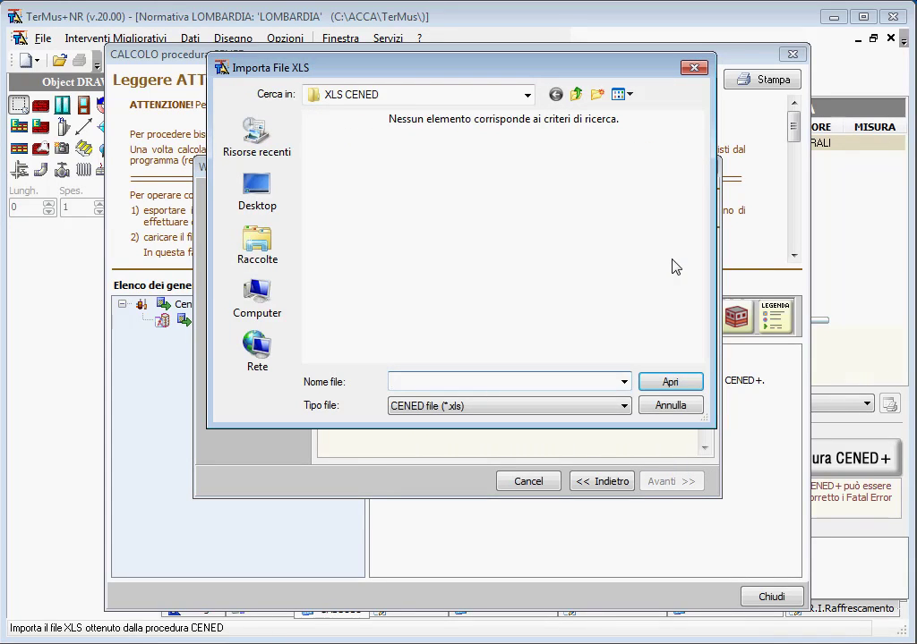
left_click(577, 94)
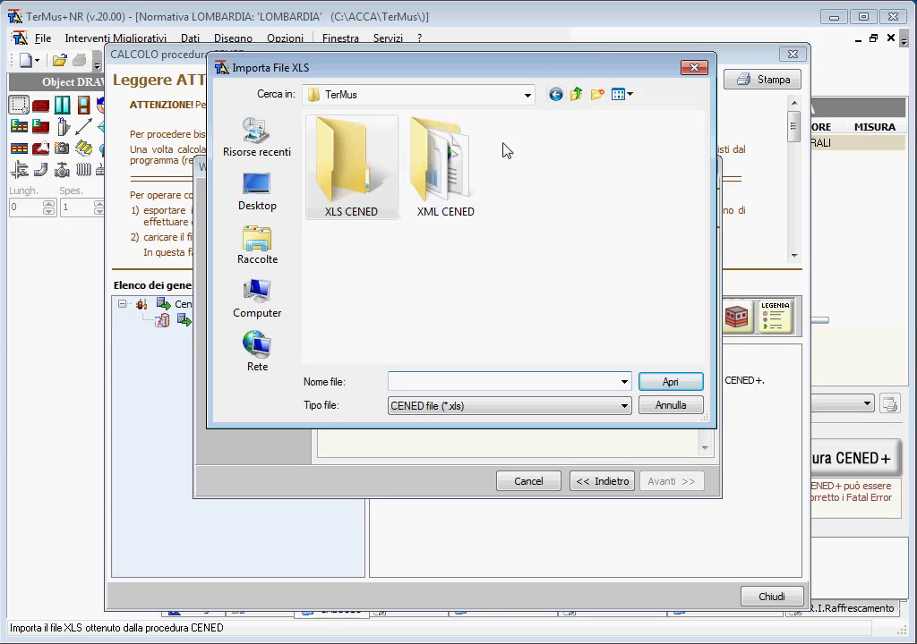
double_click(441, 171)
left_click(363, 144)
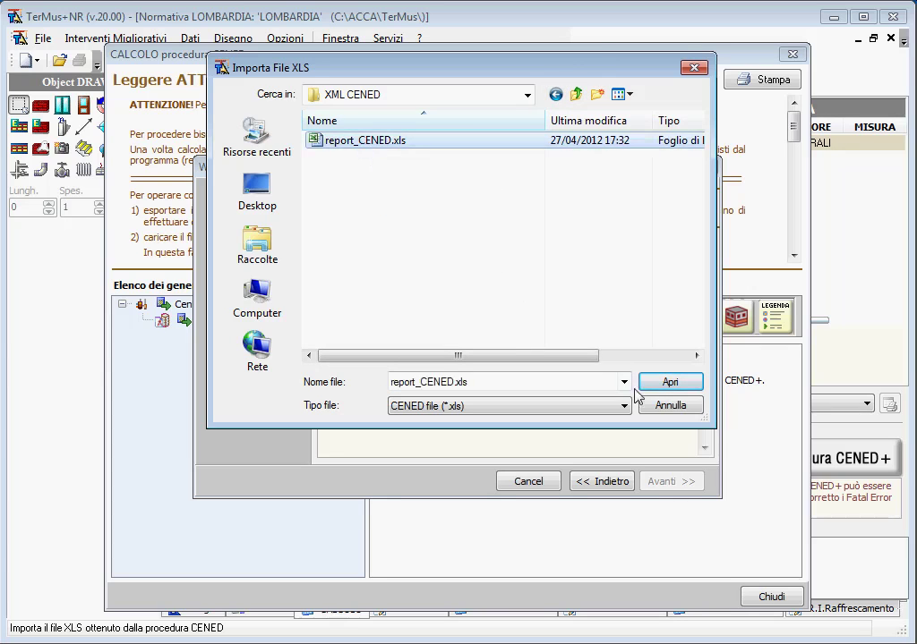
left_click(671, 382)
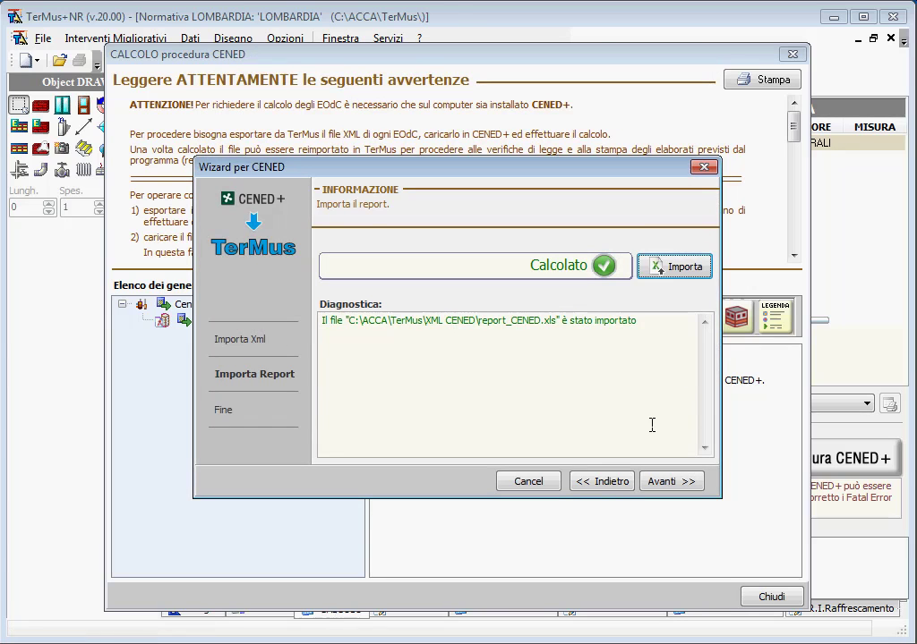
left_click(659, 482)
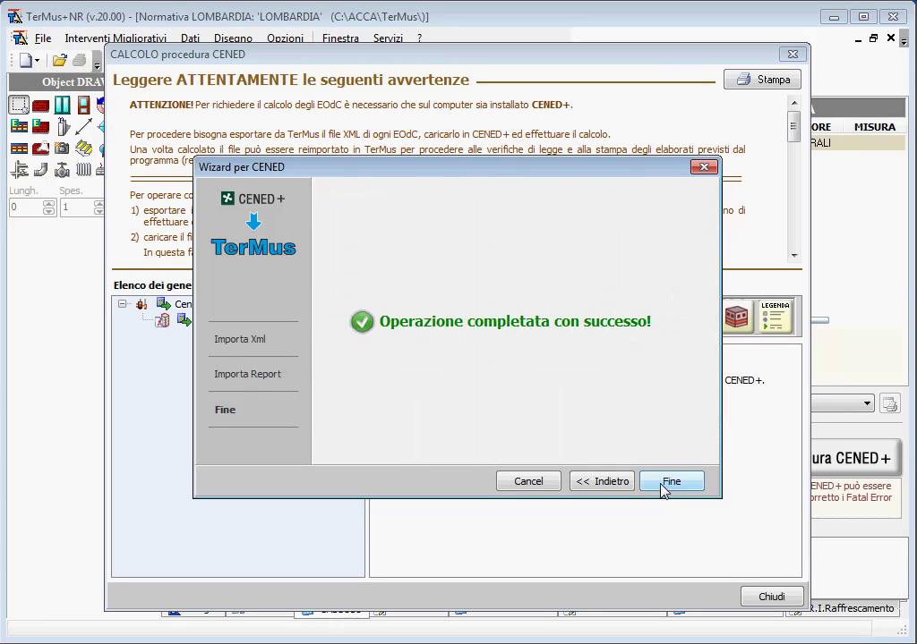
left_click(672, 483)
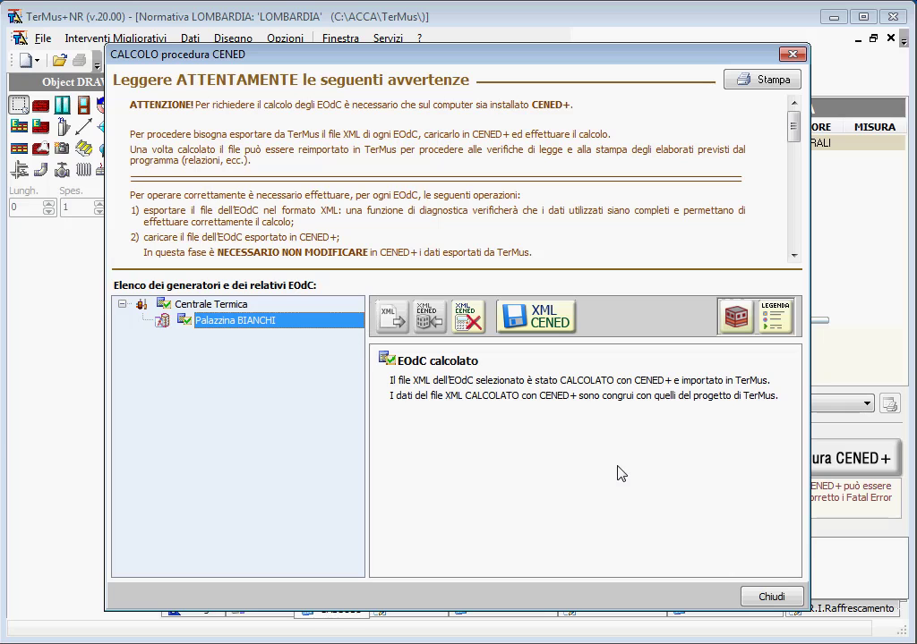
Step: Close the CENED calculation procedure and examine the warnings and the fatal errors of the legal verifications
left_click(768, 598)
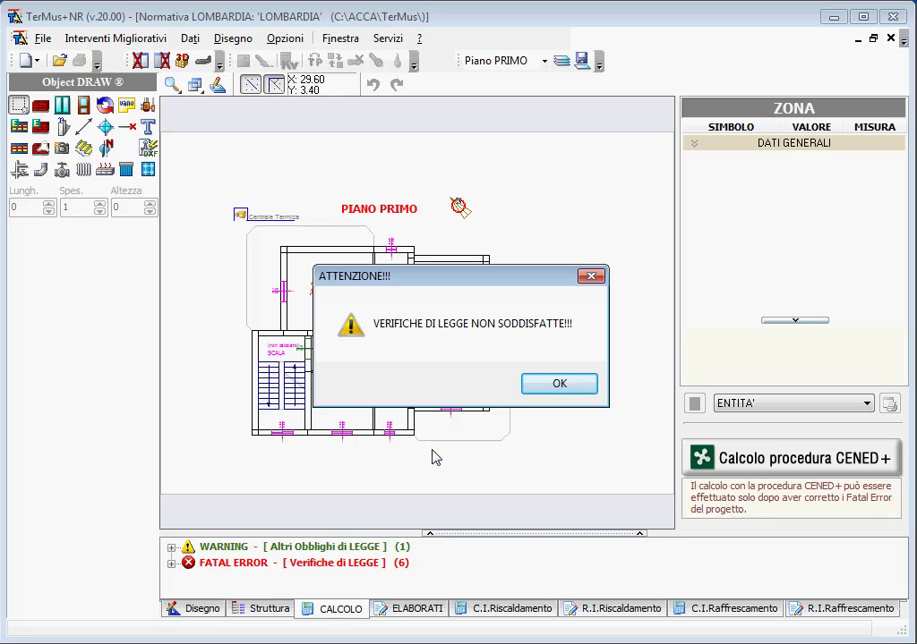
left_click(561, 385)
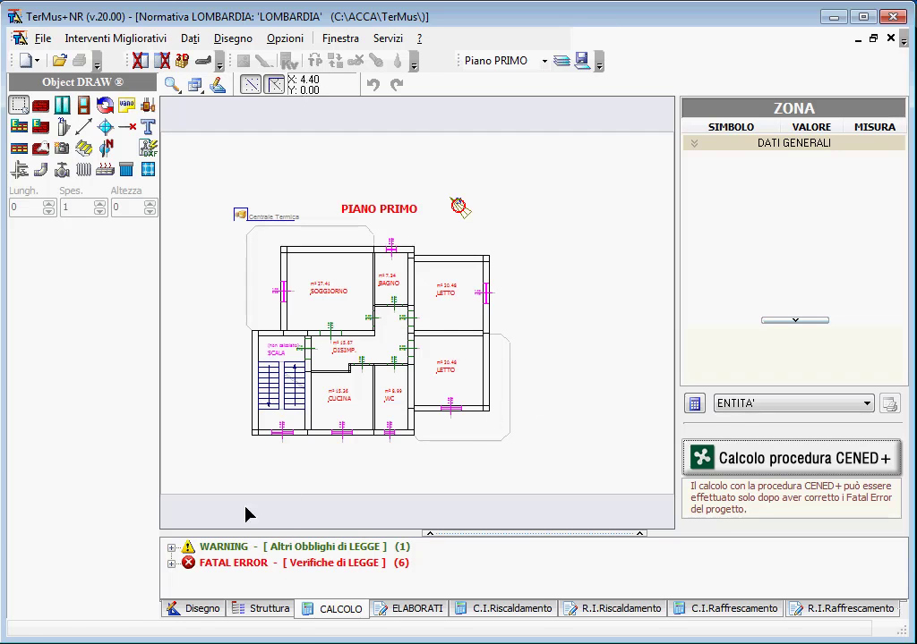
left_click(171, 547)
left_click(171, 579)
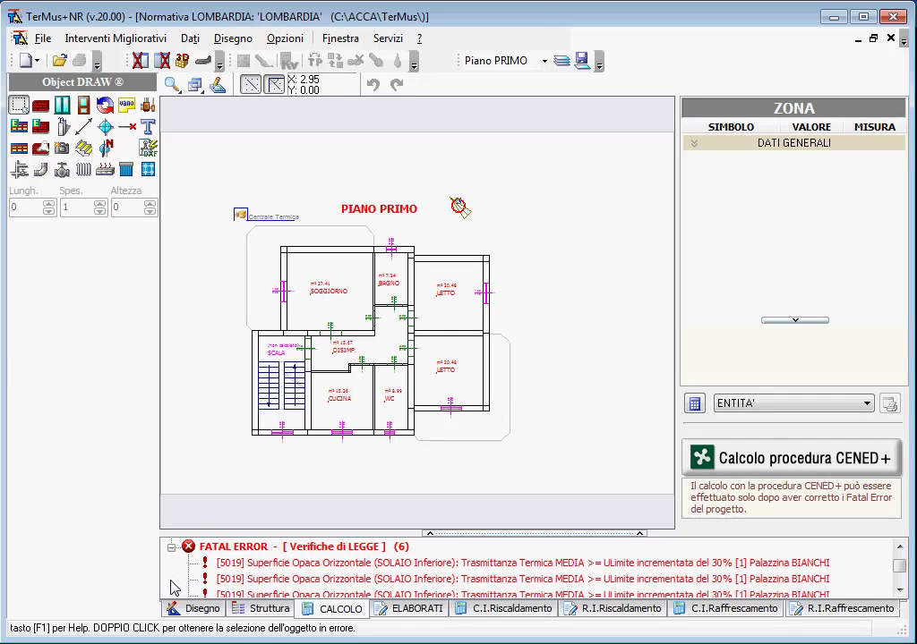
Step: Enlarge the diagnostics list and read the explanation of the first fatal error 5019 on the lower slab's mean thermal transmittance
left_click_drag(179, 534, 191, 518)
left_click_drag(189, 458, 192, 440)
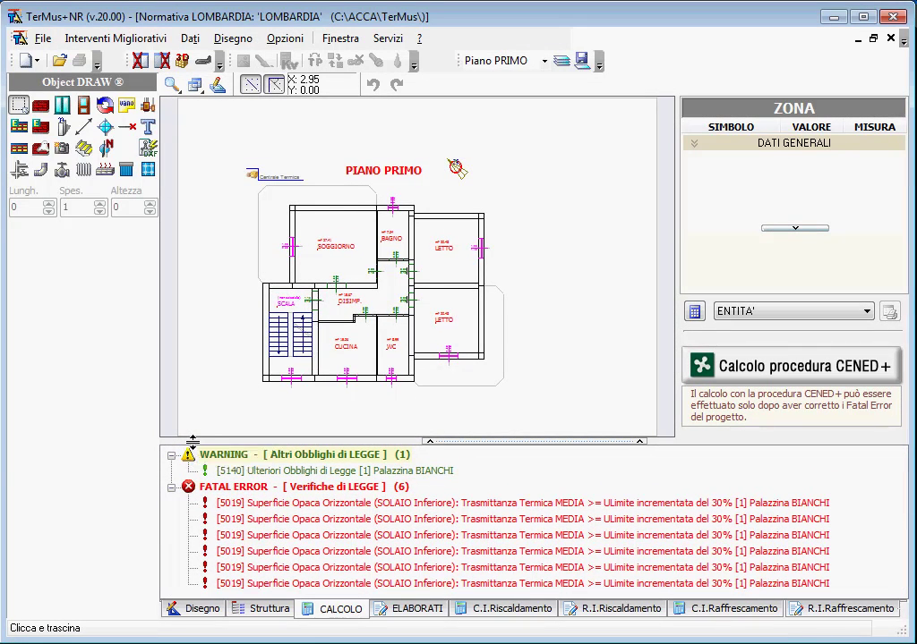
double_click(373, 508)
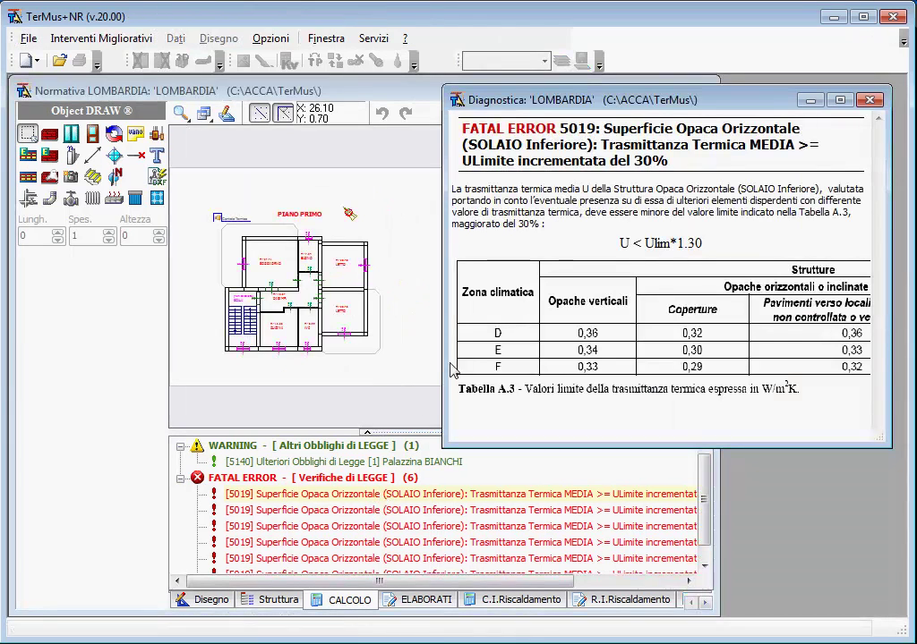
left_click(869, 99)
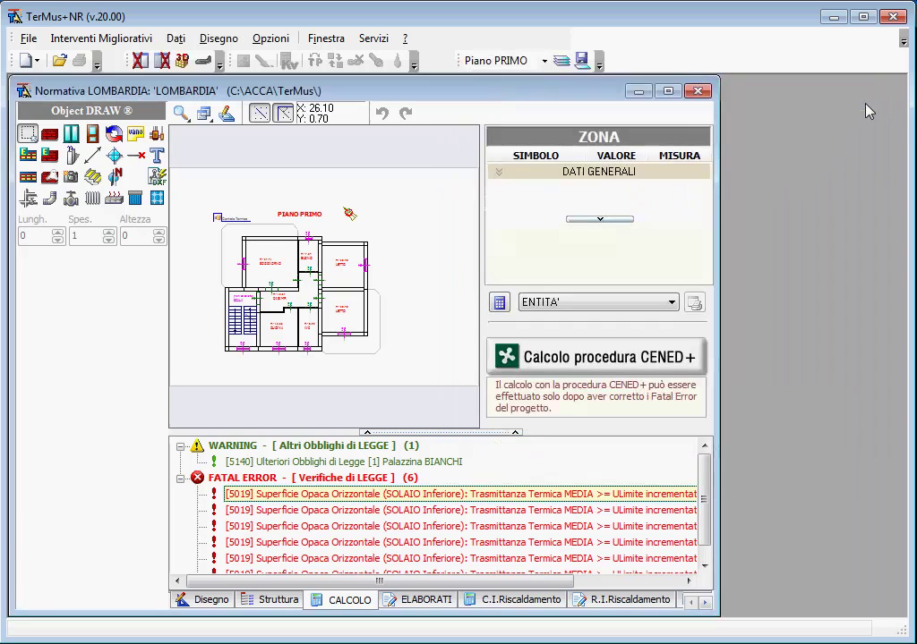
left_click(499, 304)
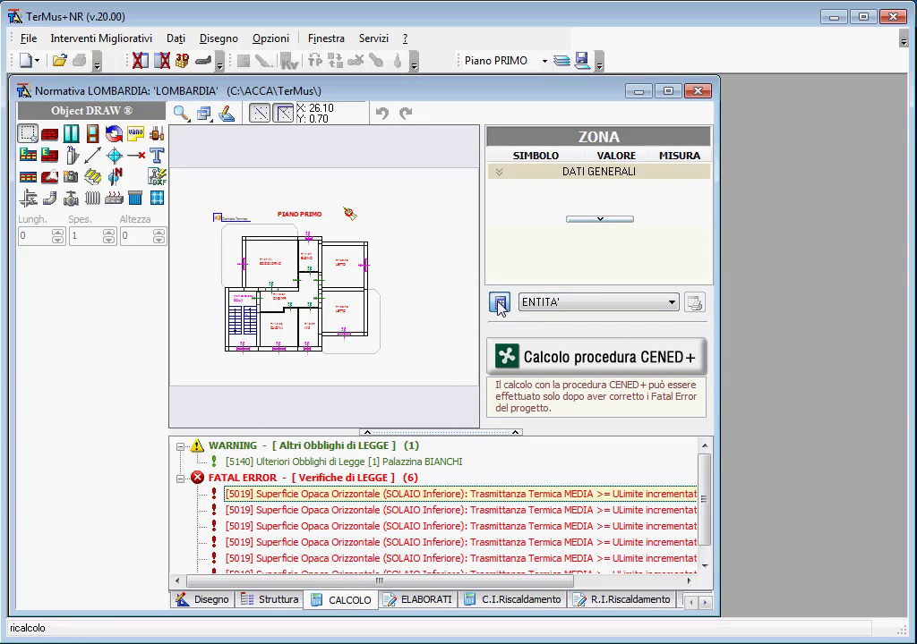
Step: Create a new technical report from model R0000 Relazione LOMBARDIA as an overall document covering all EOdC
left_click(418, 608)
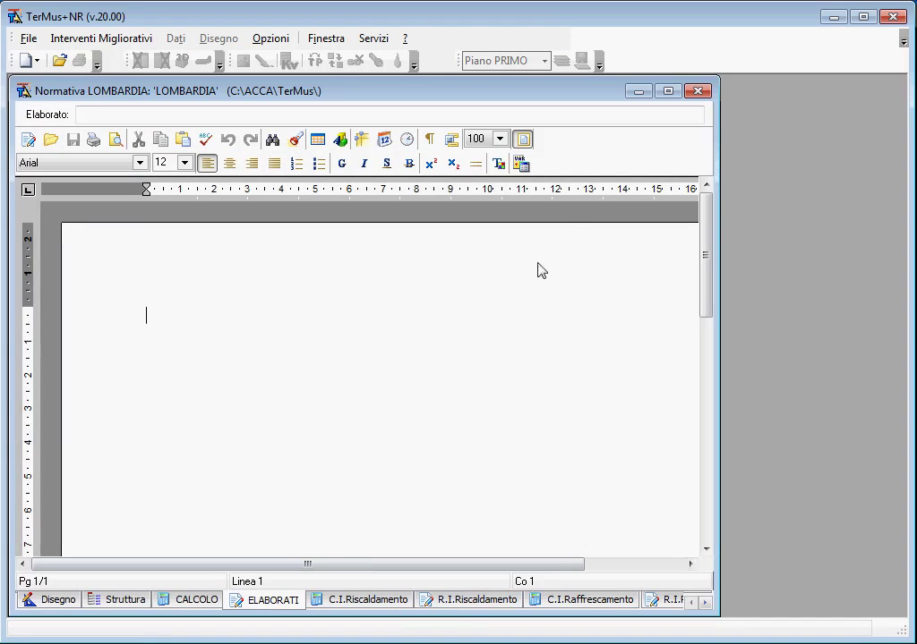
left_click(668, 91)
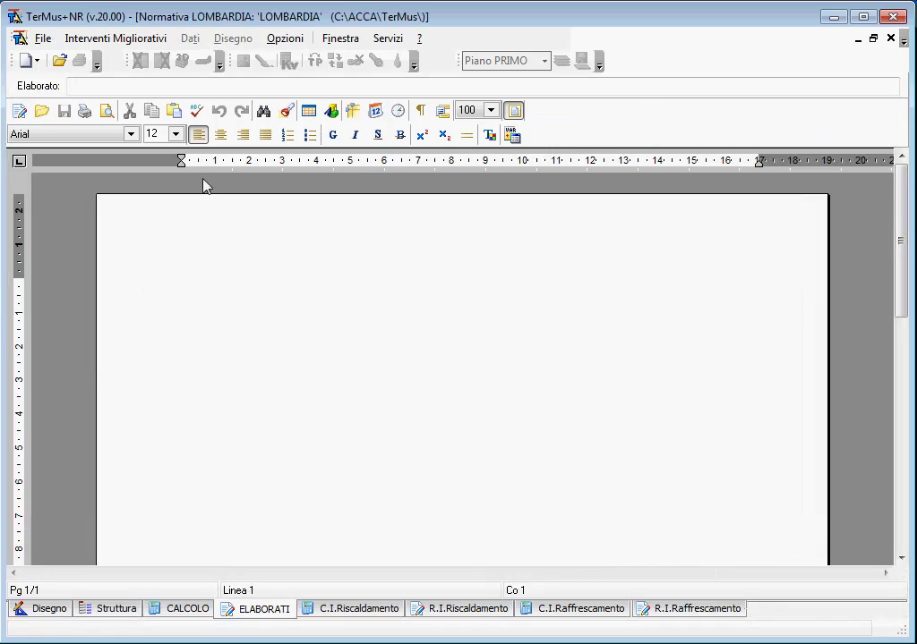
left_click(18, 111)
left_click(49, 135)
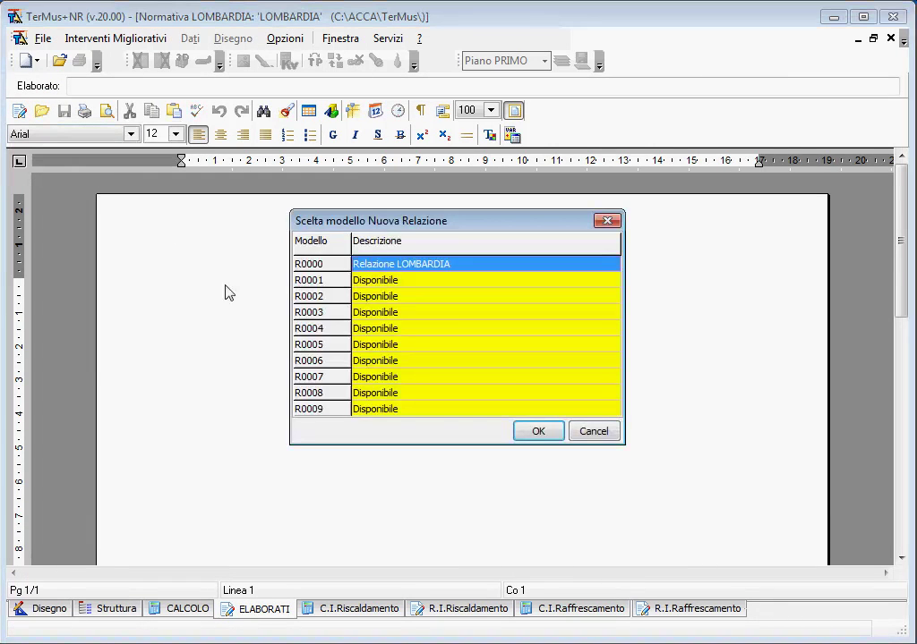
left_click(528, 431)
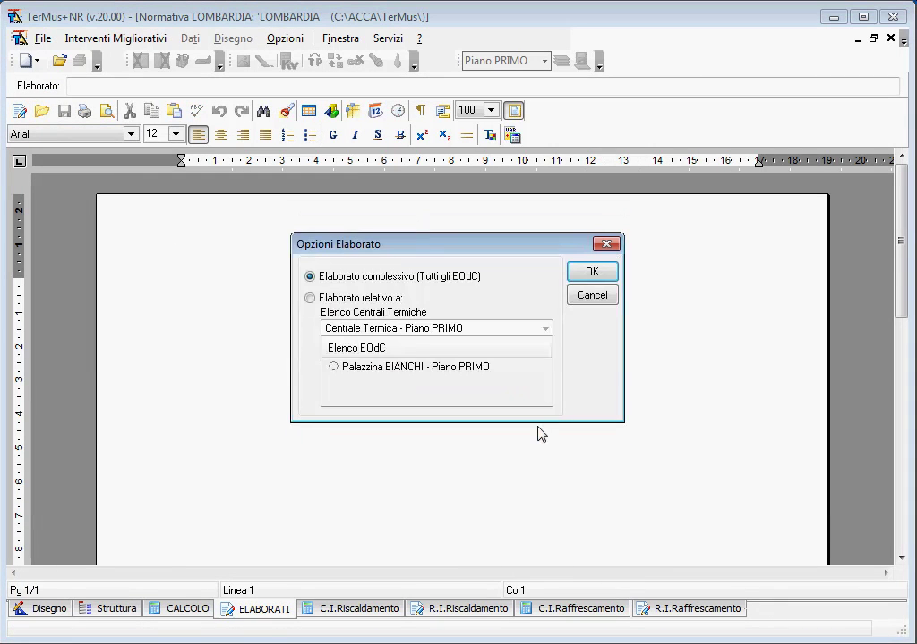
left_click(591, 274)
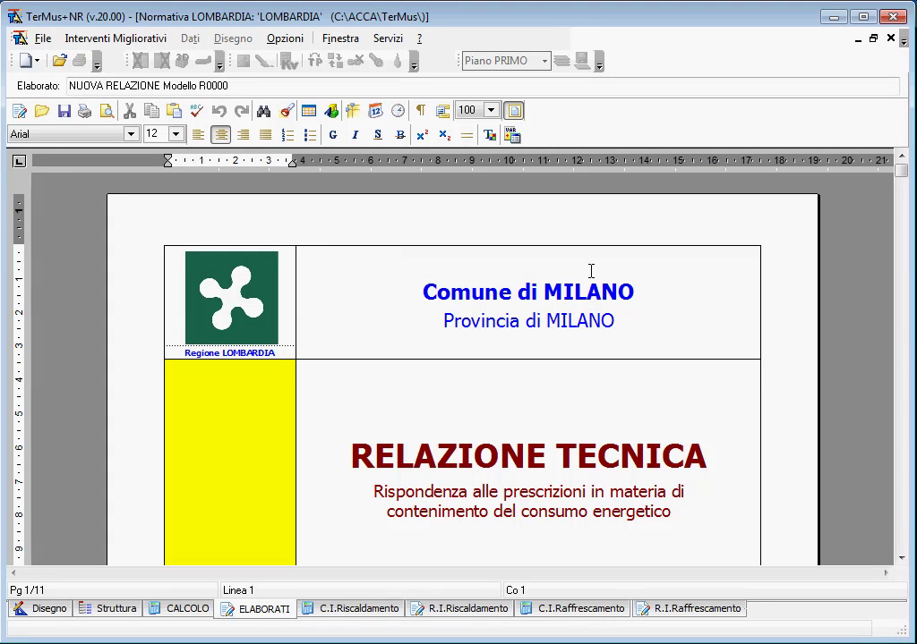
Step: Read through the generated technical report from the cover page to the heat emission terminals of the thermal zones on page 4
key("Page_Down")
key("Page_Down")
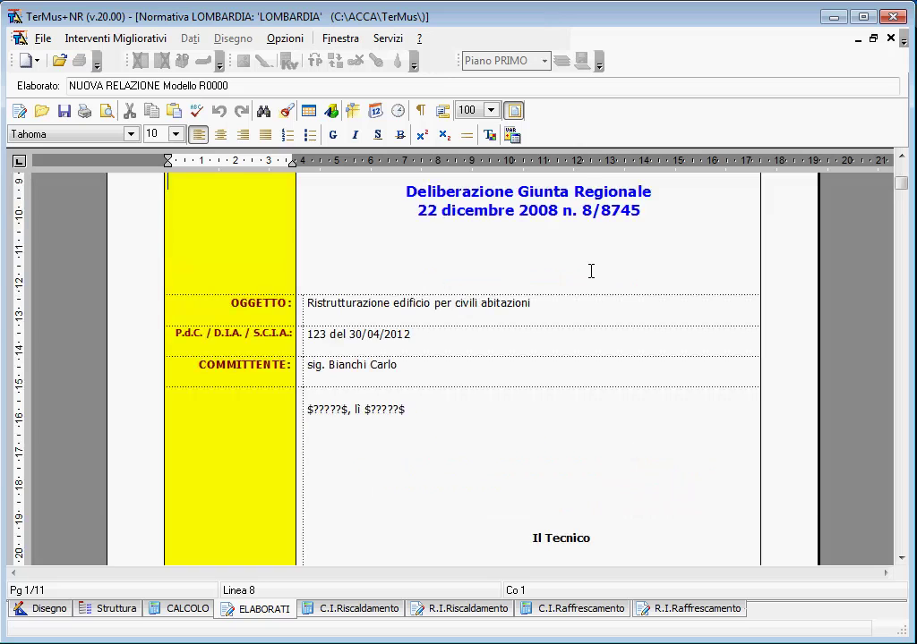
key("Page_Down")
key("Page_Down")
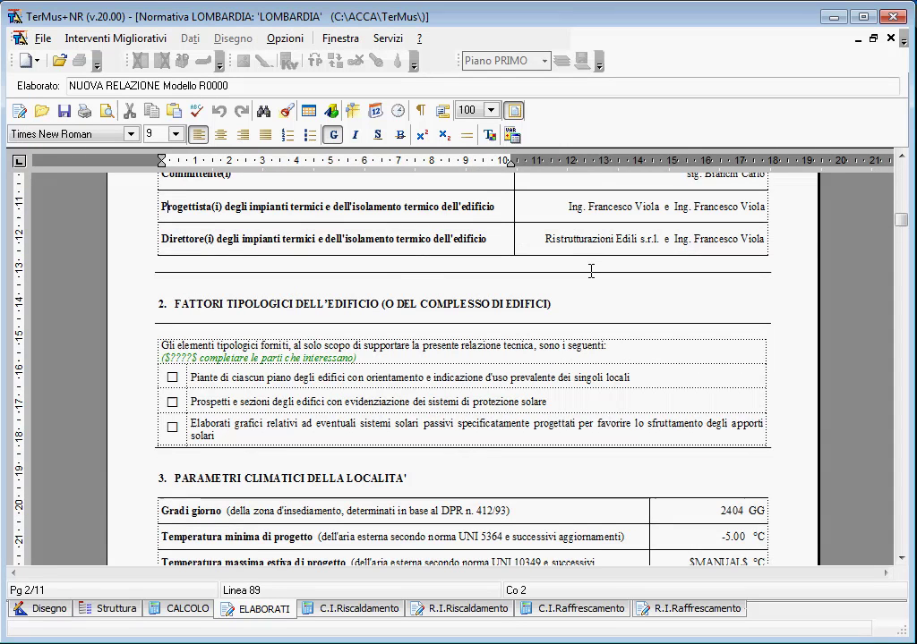
key("Page_Down")
key("Page_Down")
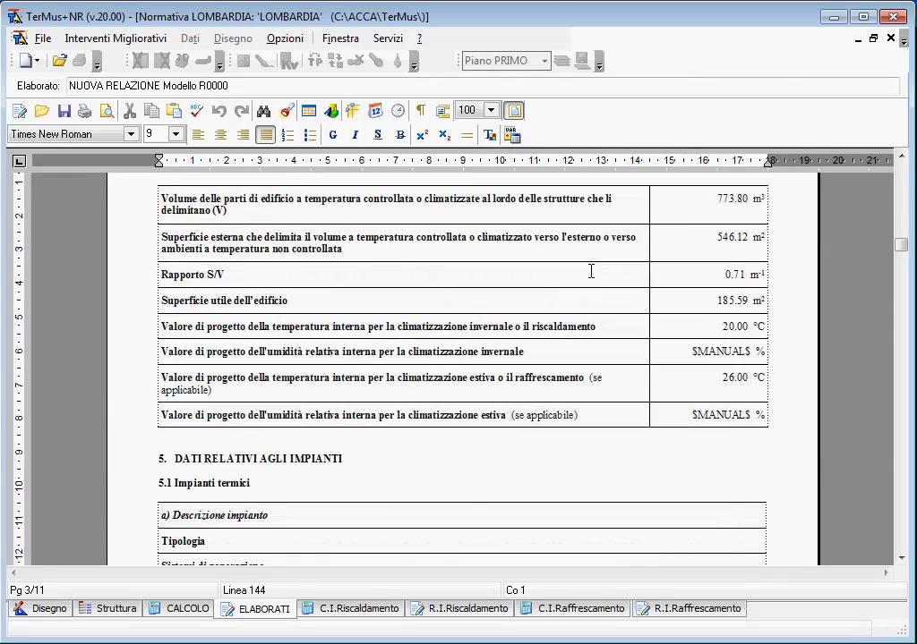
key("Page_Down")
key("Page_Down")
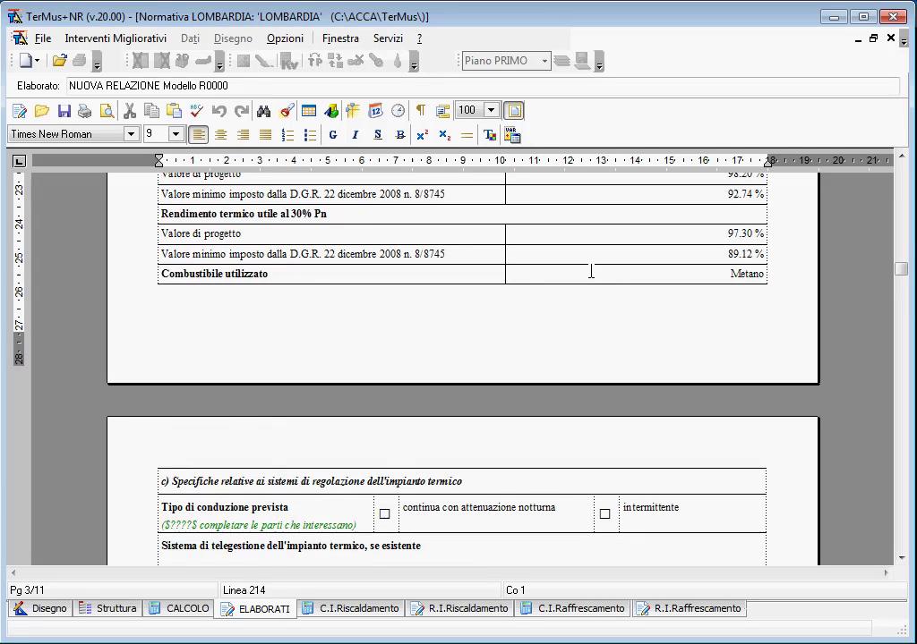
key("Page_Down")
key("Page_Down")
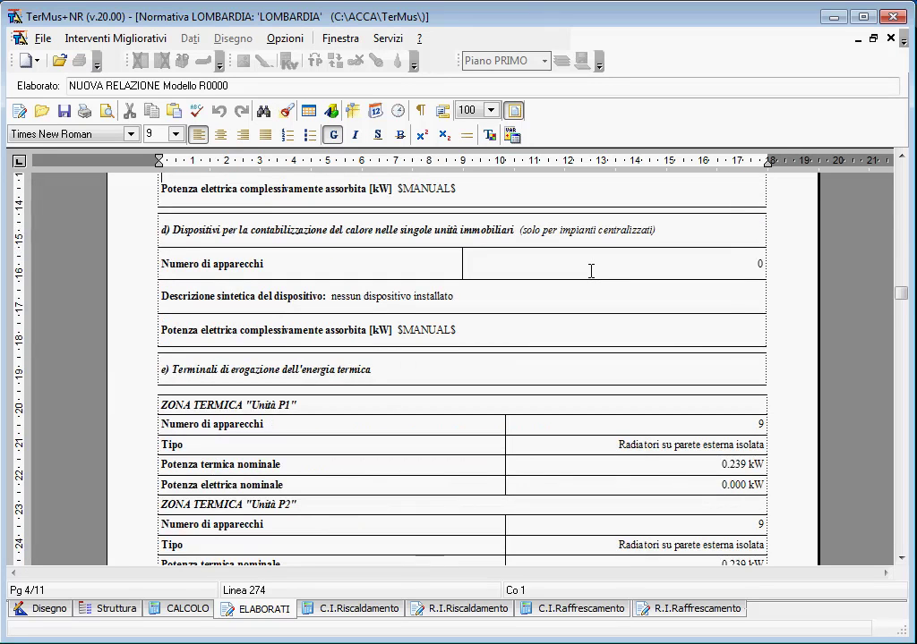
key("Down")
key("Down")
key("Down")
key("Down")
key("Down")
key("Down")
key("Down")
key("Down")
key("Down")
key("Down")
key("Down")
key("Down")
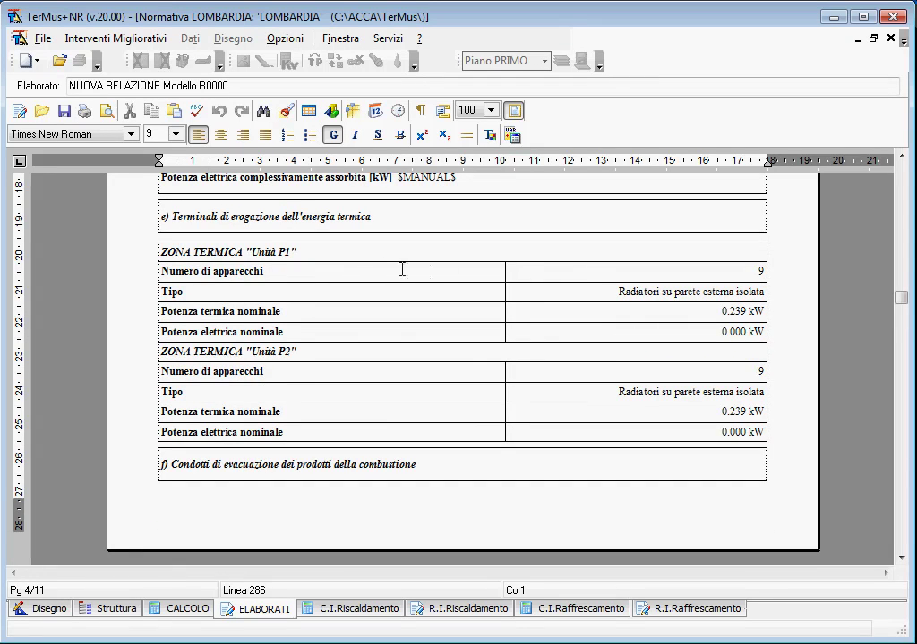
Step: Generate the technical sheets for the structures, the Centrale Termica and its EOdC, including the zone and room sheets
left_click(20, 112)
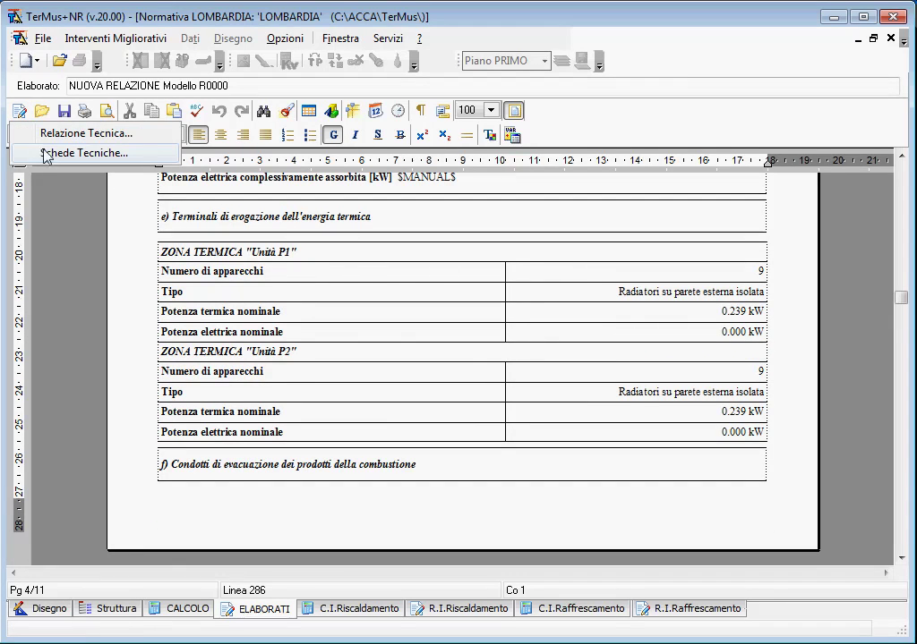
left_click(100, 153)
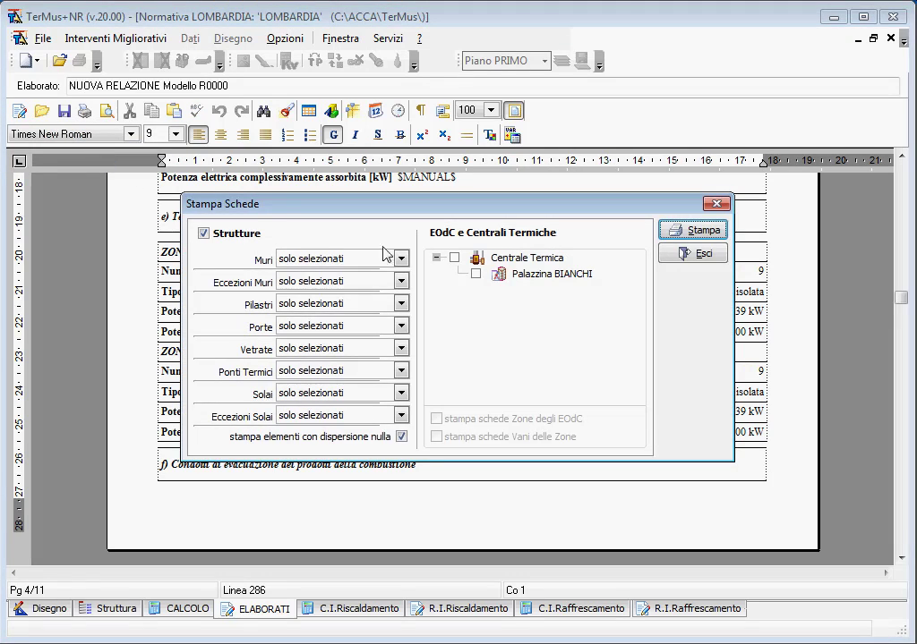
left_click(455, 258)
left_click(475, 275)
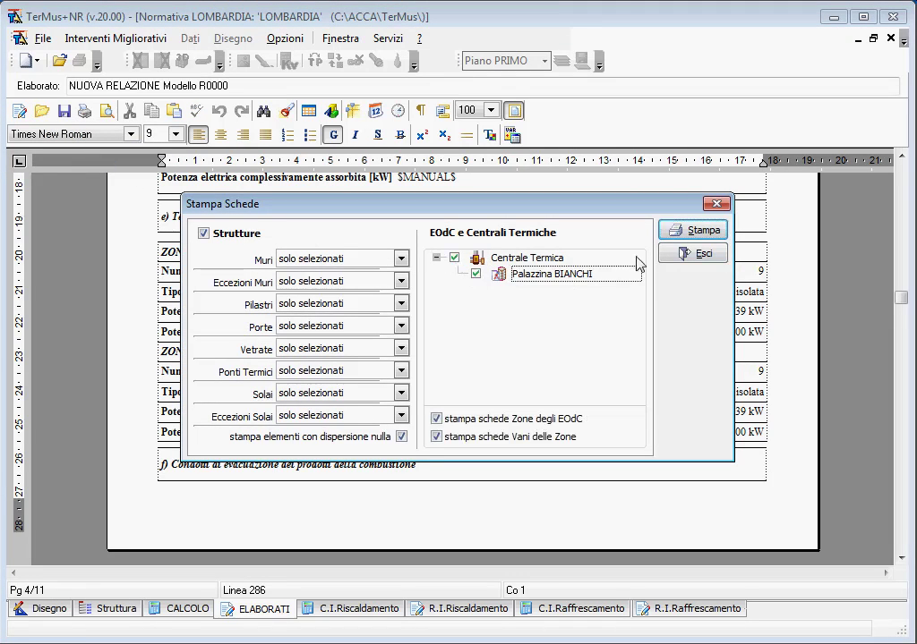
left_click(694, 231)
Step: Look through the preview of the technical sheets up to the sheet of zone Unità P1 and close it
left_click(532, 261)
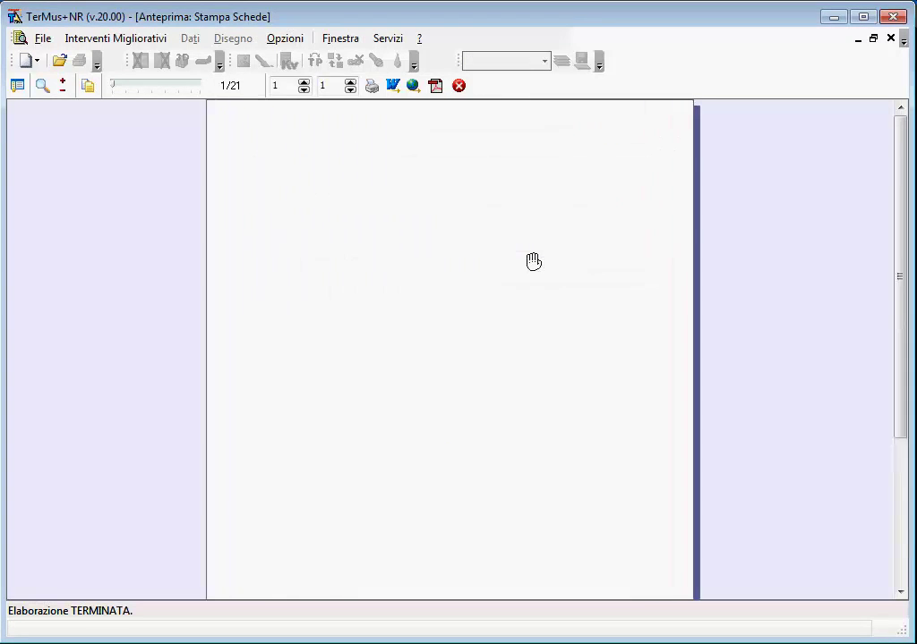
scroll(532, 261, "down", 3)
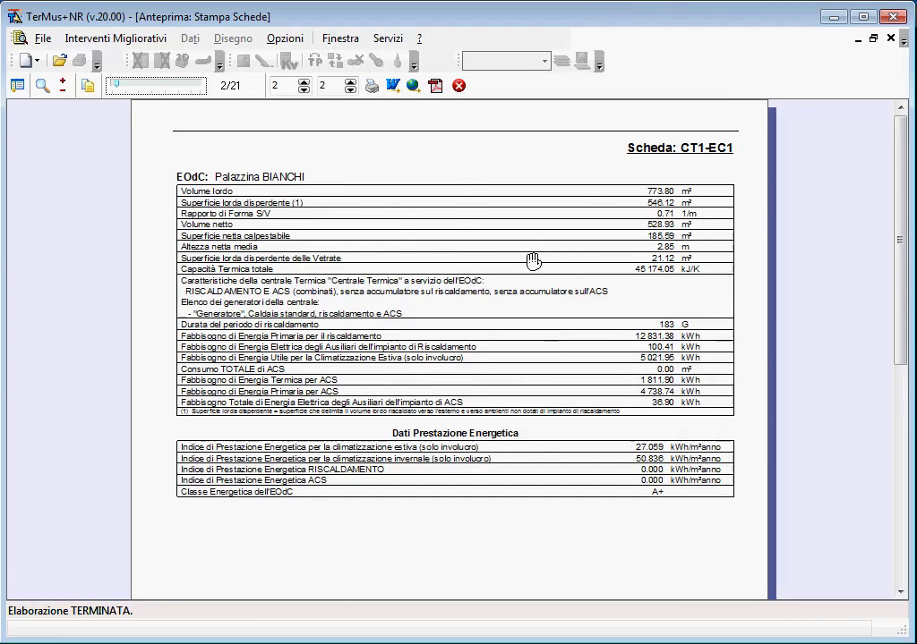
scroll(532, 260, "down", 2)
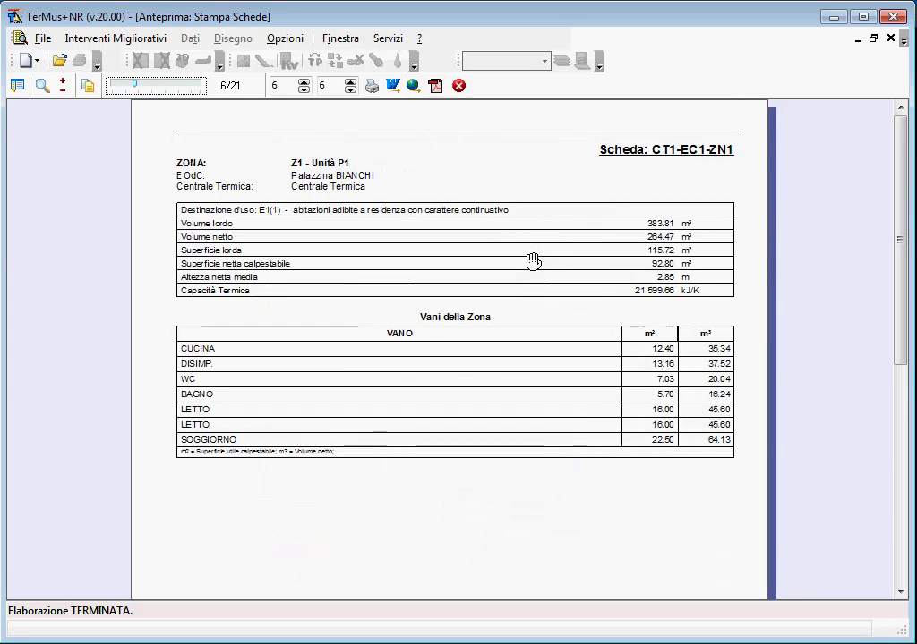
left_click(458, 85)
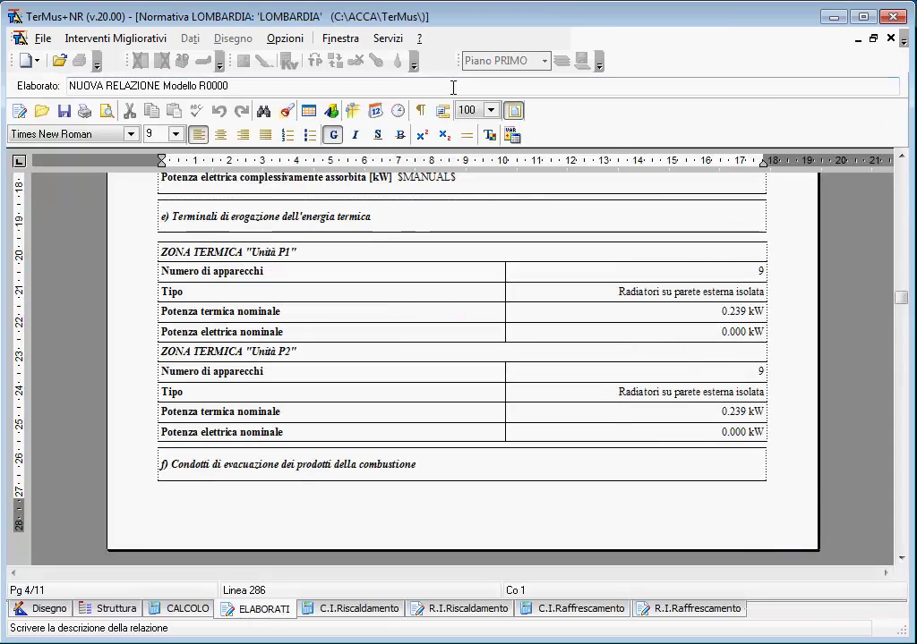
Step: Return to the calculation section, reopen the CENED+ calculation procedure and select the EOdC under Centrale Termica
left_click(180, 610)
key("Return")
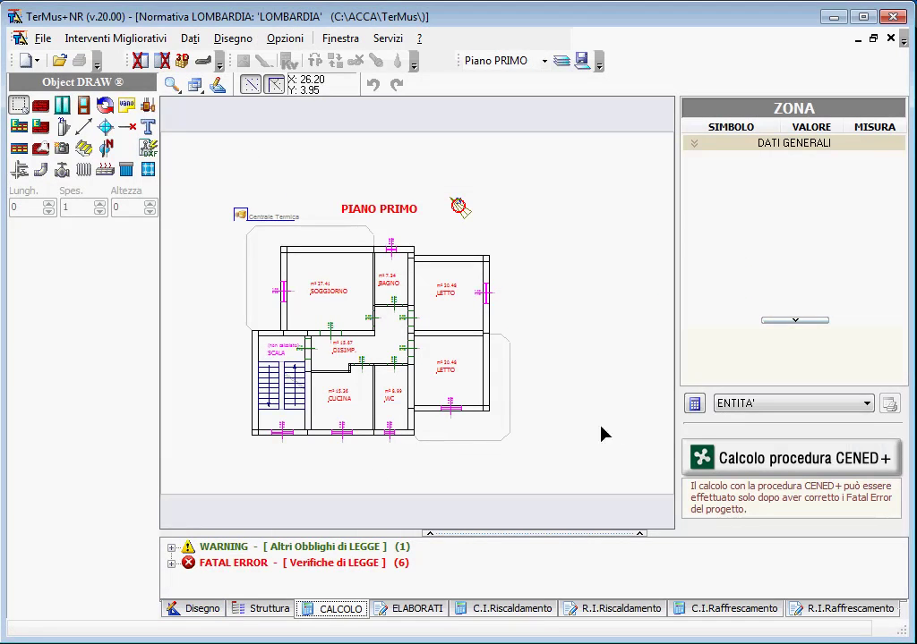
left_click(759, 461)
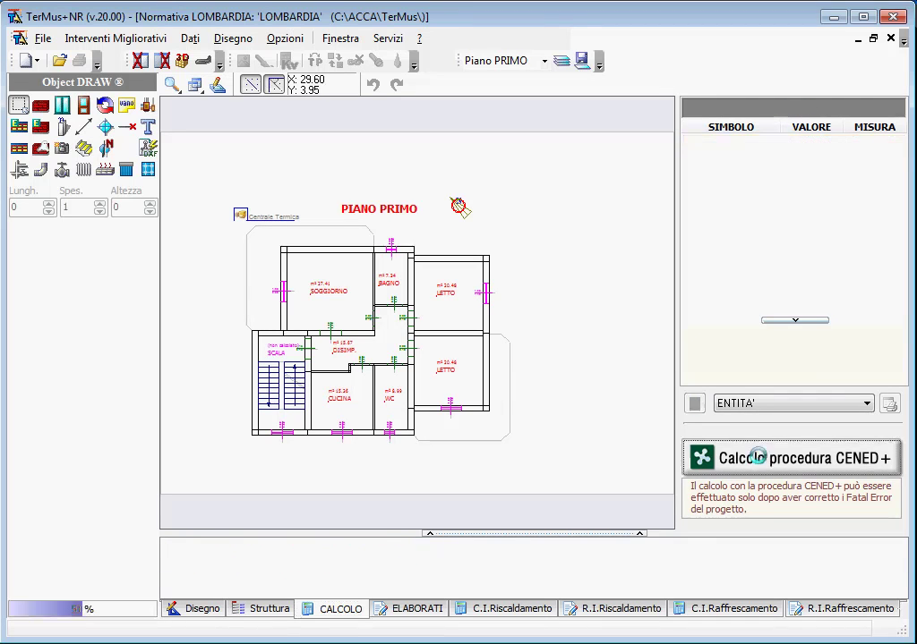
left_click(556, 382)
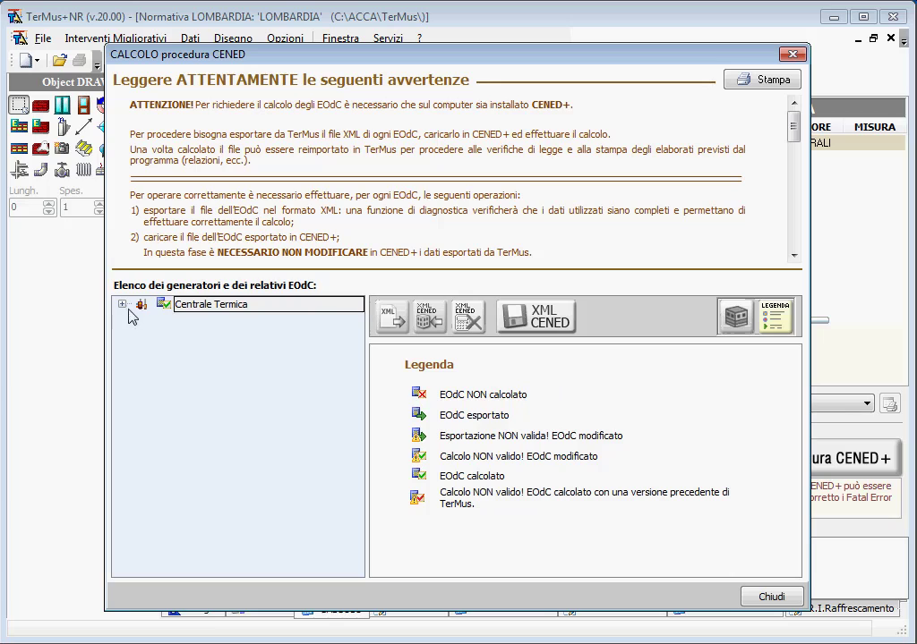
left_click(122, 305)
left_click(231, 320)
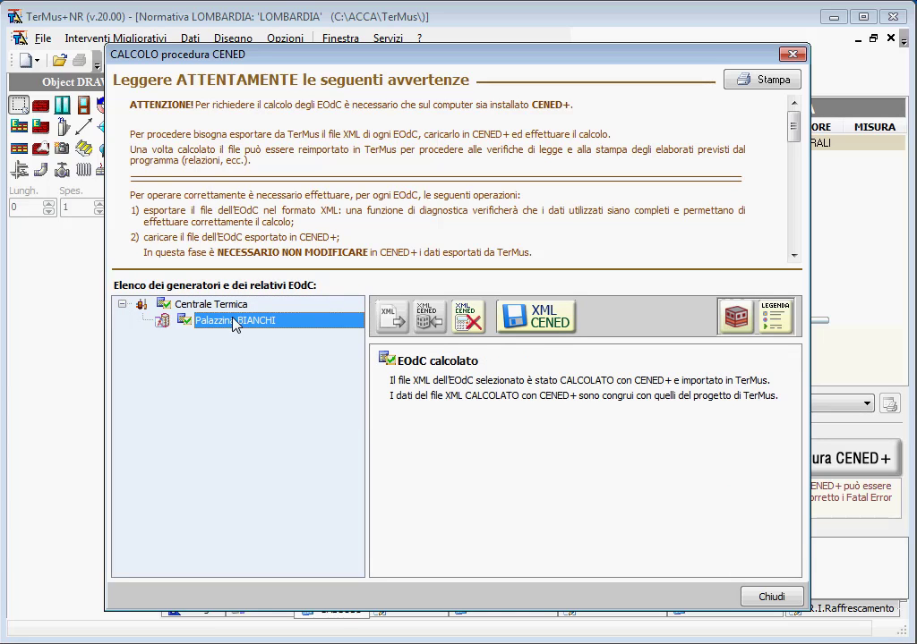